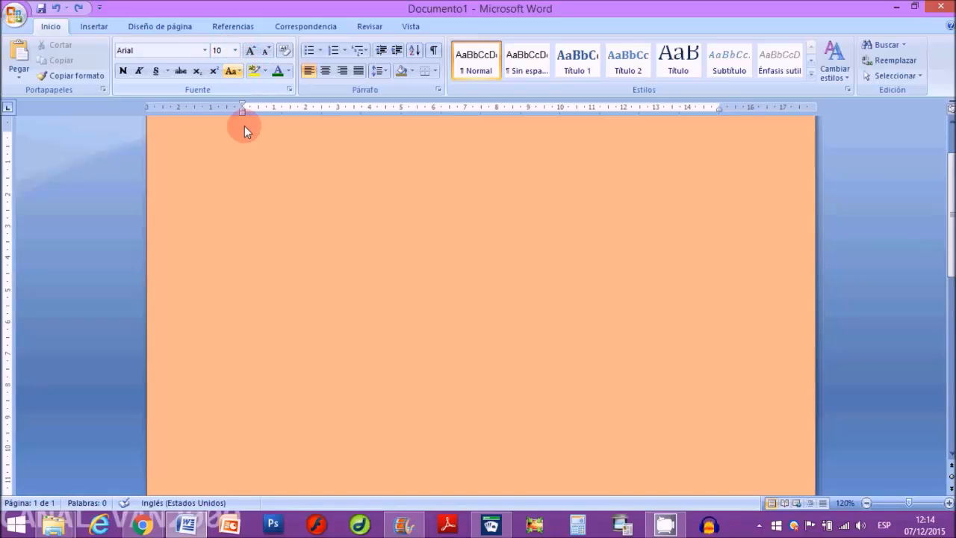
Step: Paste the copied dart frog article, with its title and picture, into the blank document
right_click(267, 176)
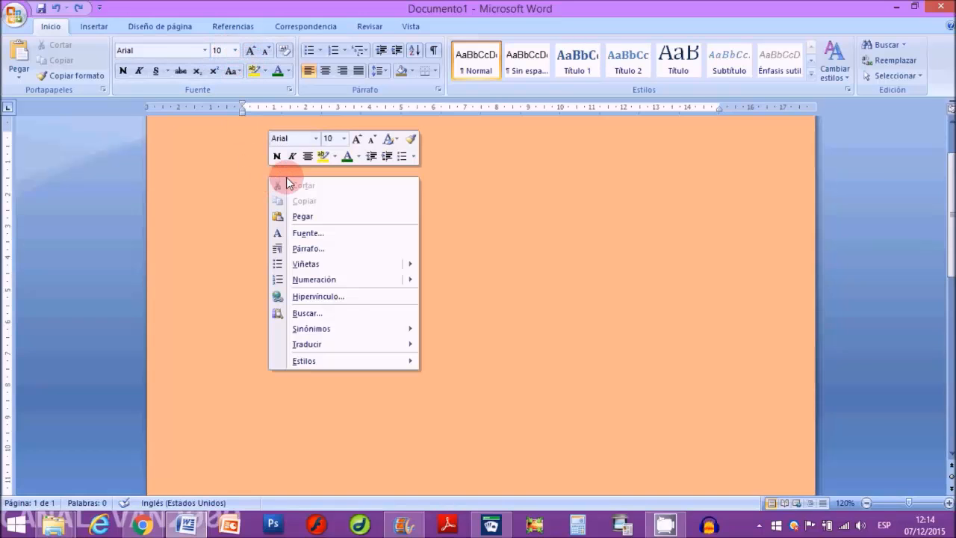
click(299, 218)
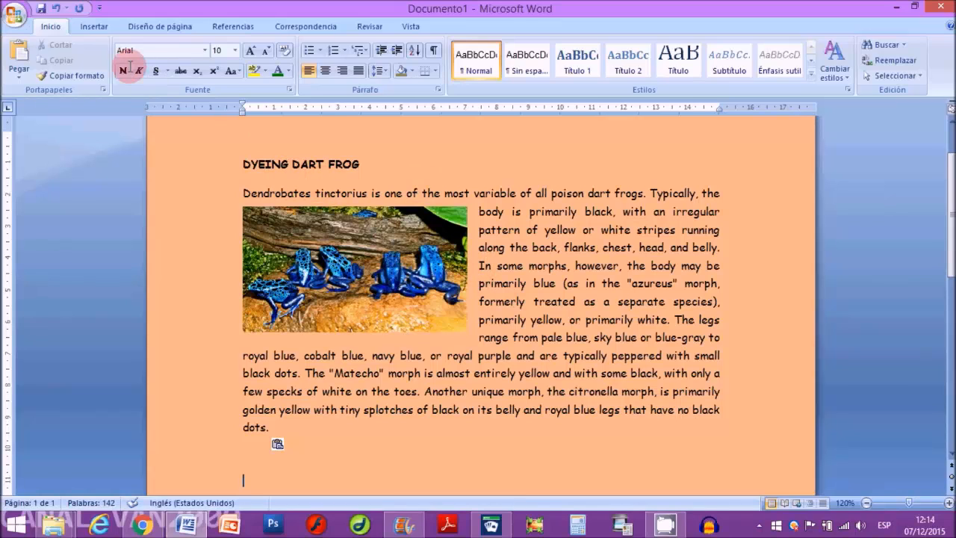
click(204, 50)
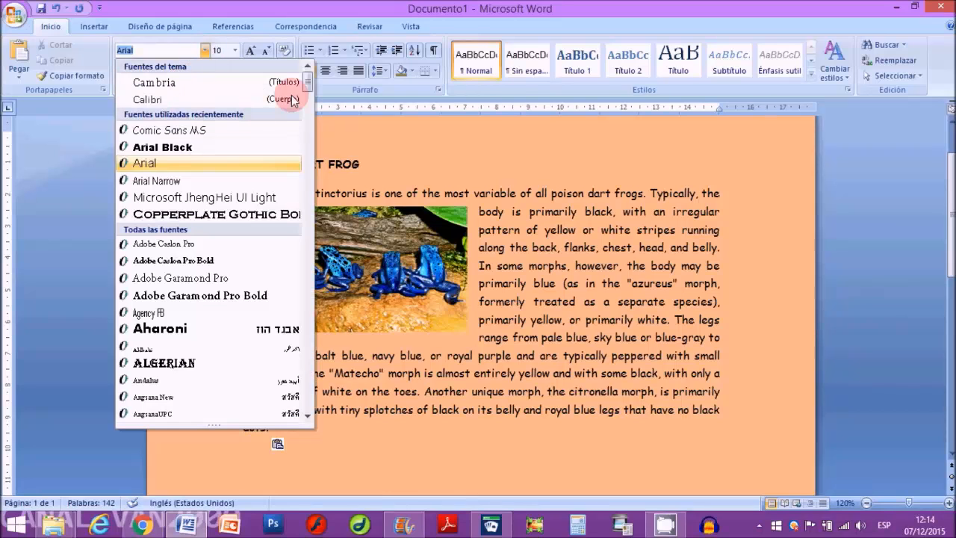
drag(310, 84, 306, 245)
click(408, 158)
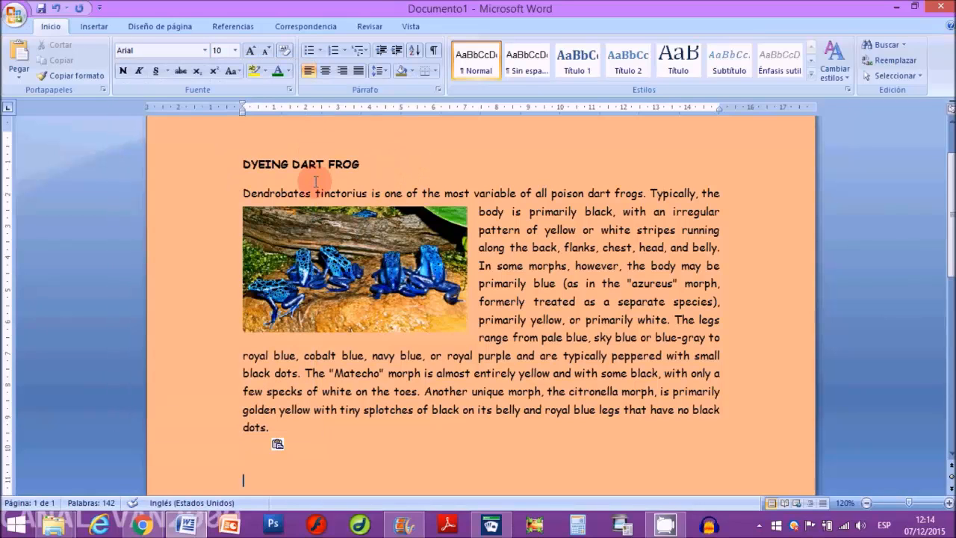
Step: Change the font of the word "Dendrobates" at the start of the body paragraph to Arial Black
double_click(279, 194)
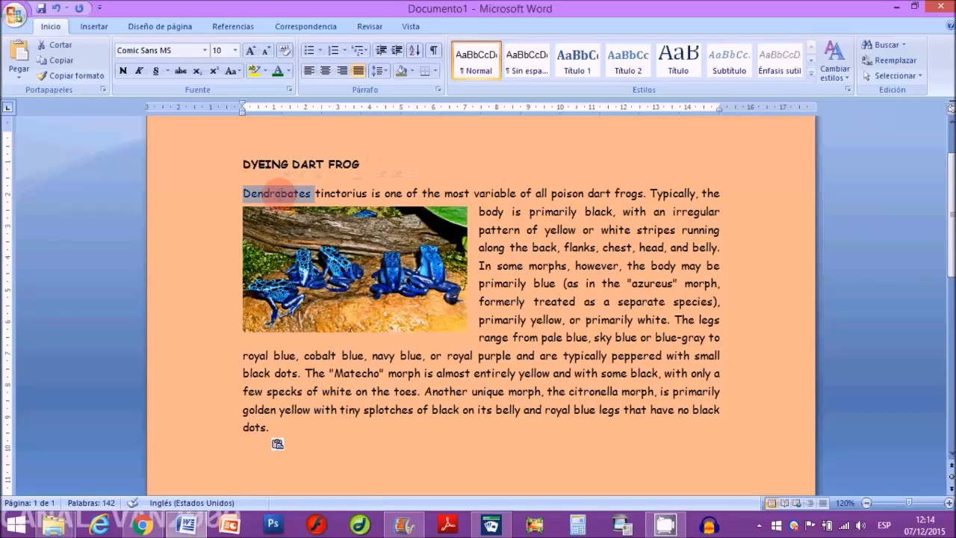
click(206, 51)
drag(306, 86, 304, 96)
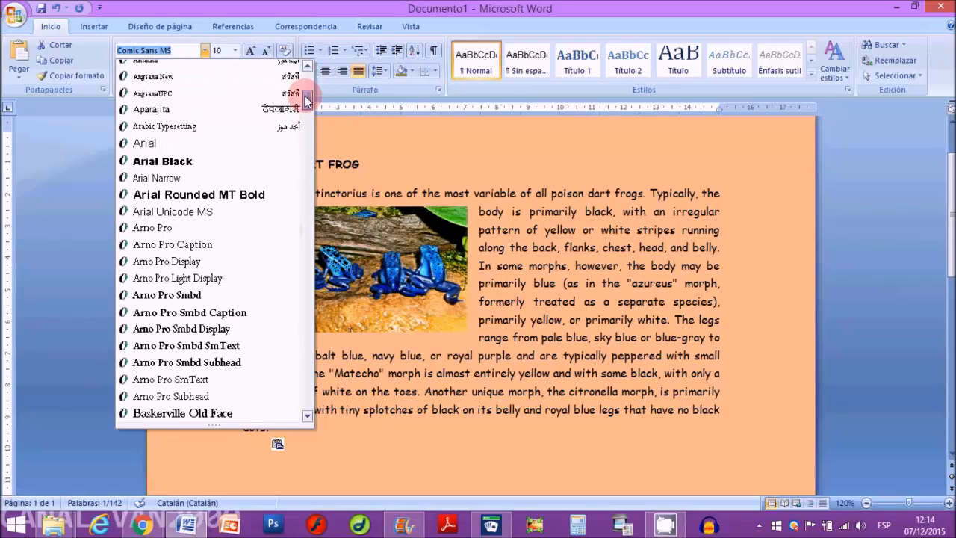
click(179, 162)
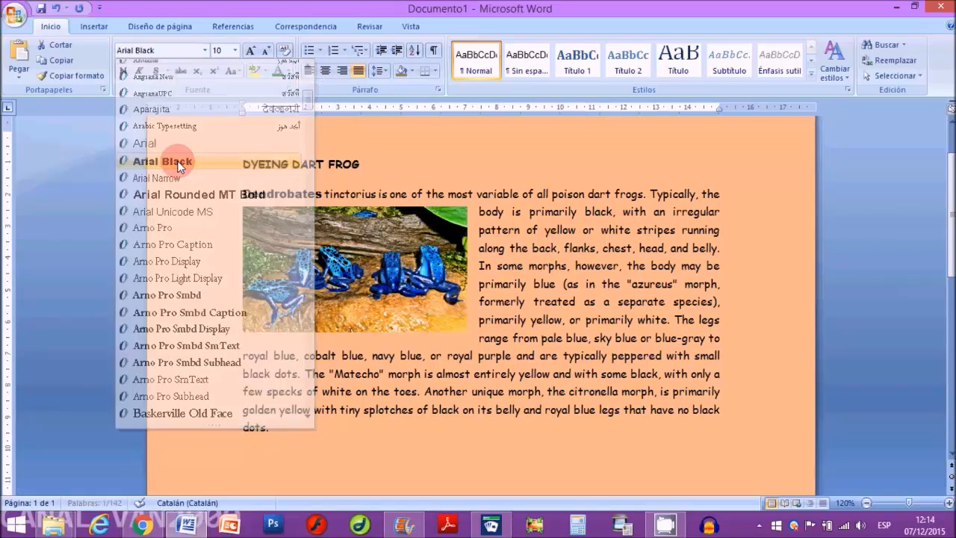
Step: Change the font of the word "however" in the body paragraph to Algerian
click(587, 265)
double_click(587, 265)
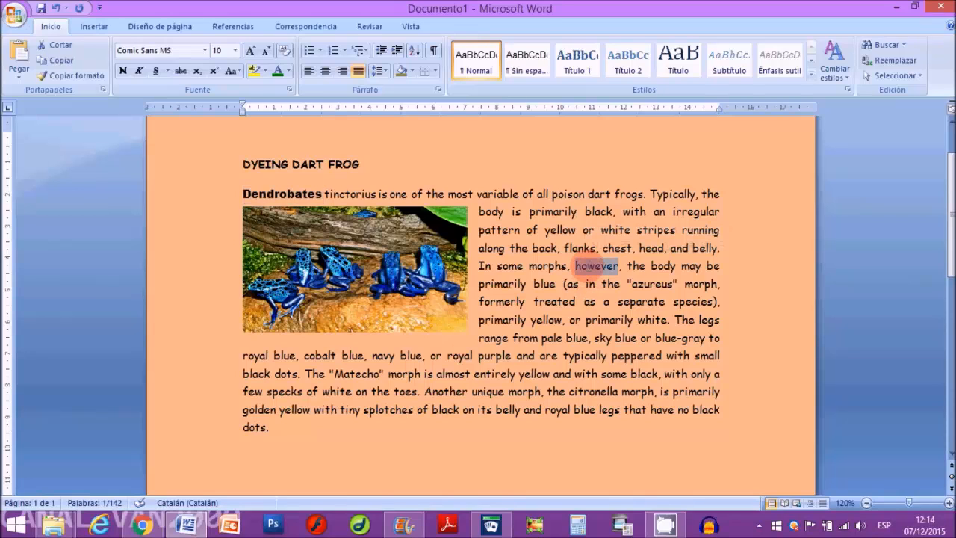
click(205, 49)
click(173, 366)
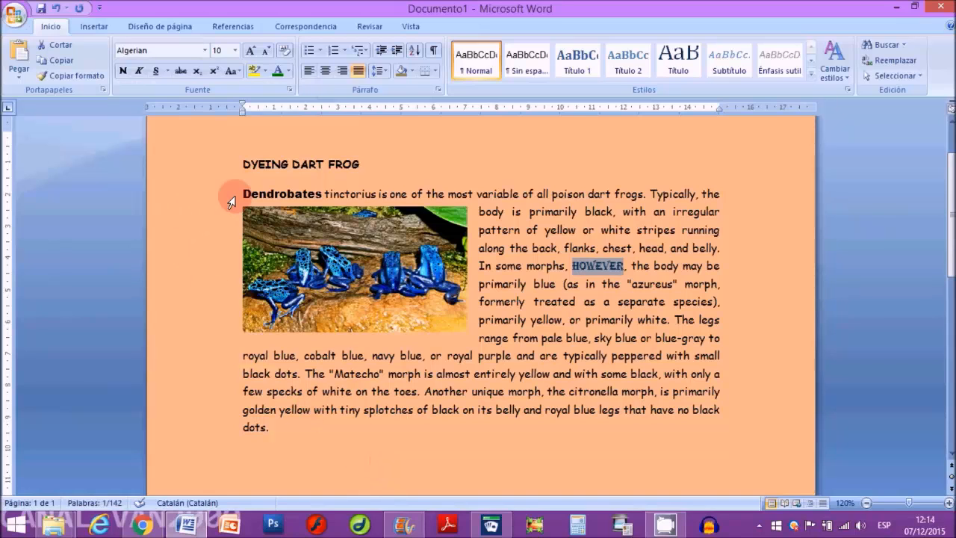
Step: Select the whole body paragraph and set its font to Arial Black
triple_click(511, 194)
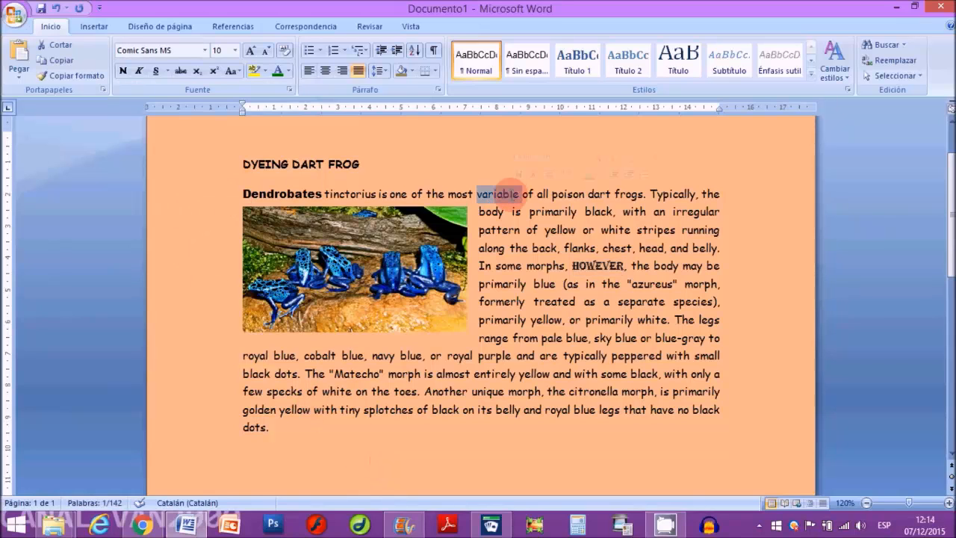
click(203, 50)
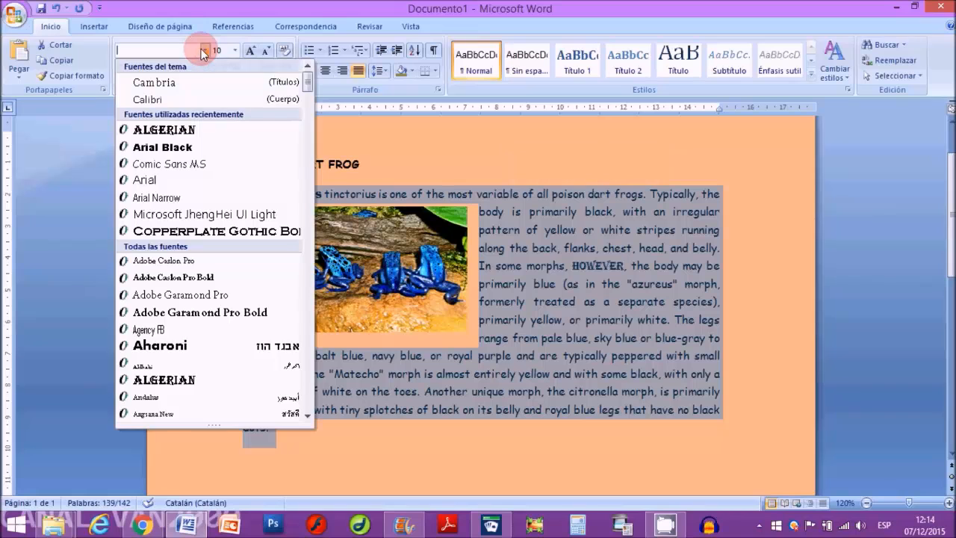
click(171, 147)
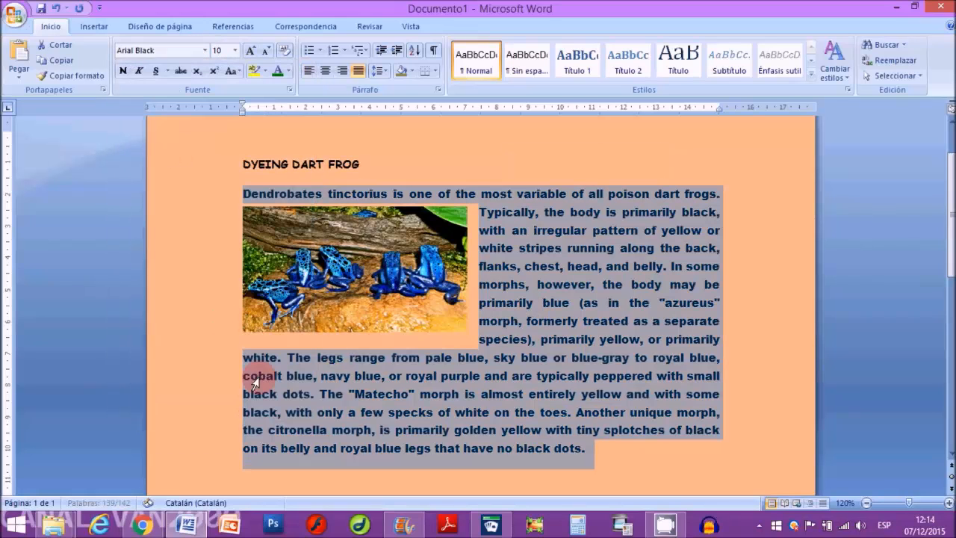
Step: Change the font of the selected body paragraph to Garamond Premr Pro Smbd
click(206, 52)
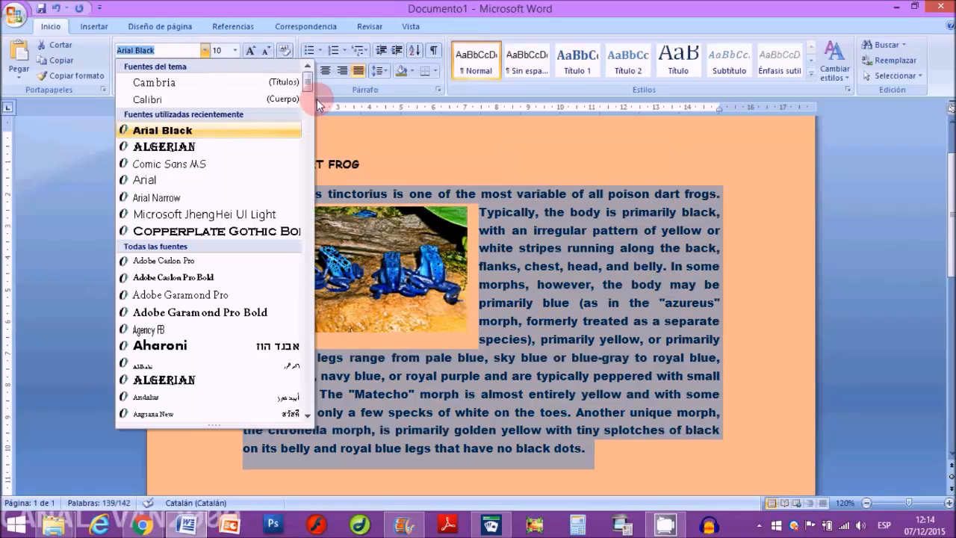
drag(317, 132, 312, 158)
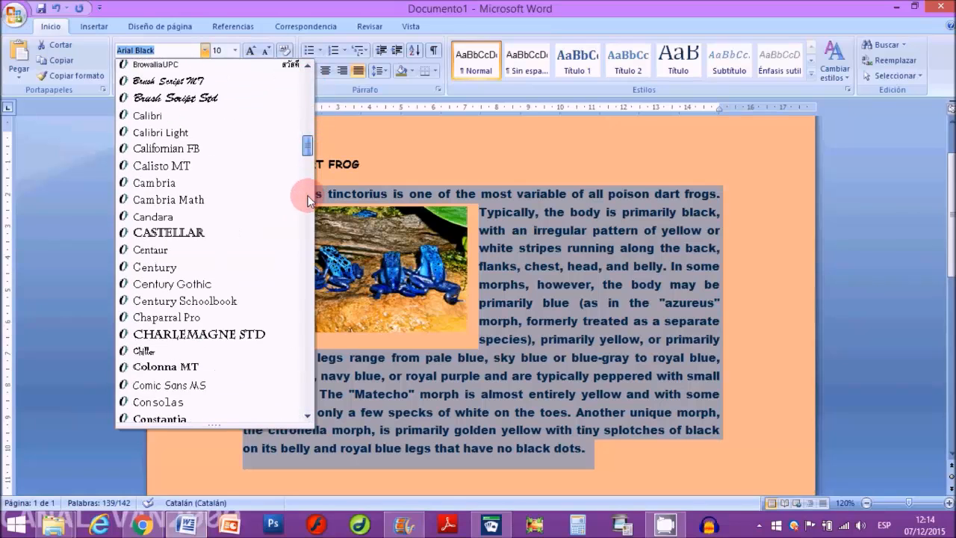
drag(309, 200, 299, 205)
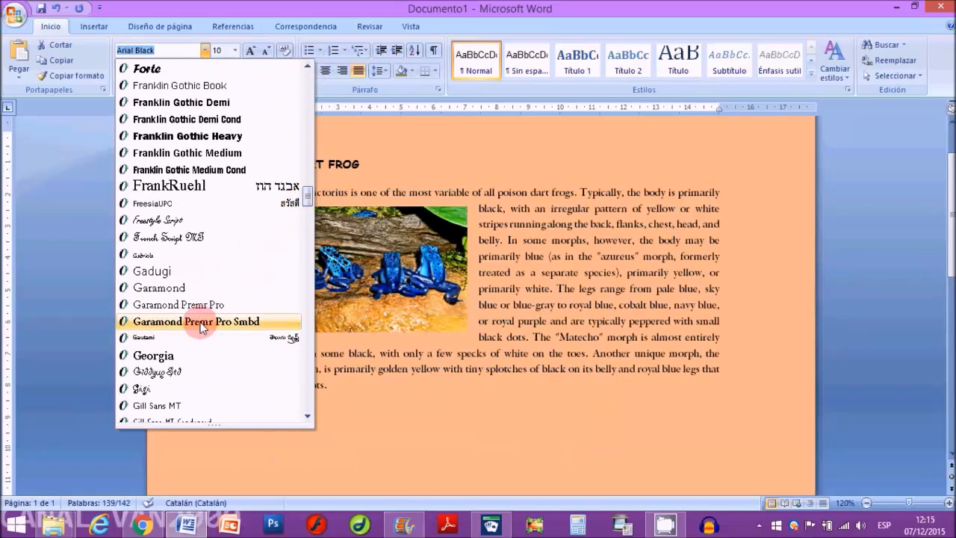
click(196, 321)
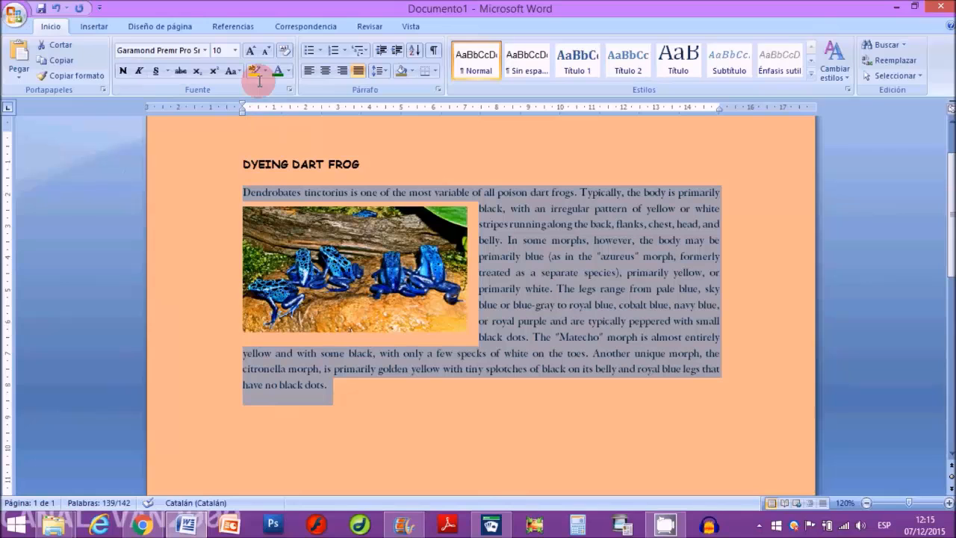
Step: Set the body paragraph's font back to Arial Black and clear the selection
click(205, 50)
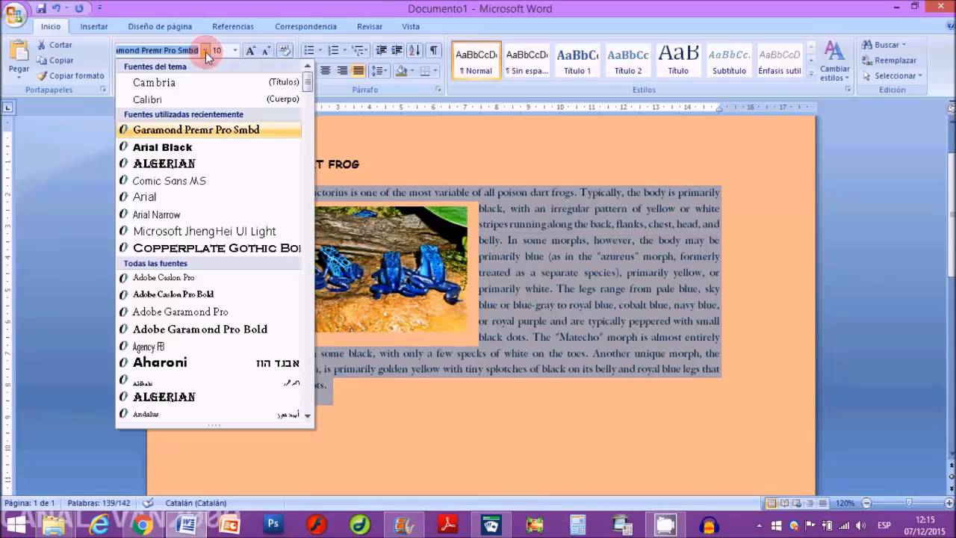
click(172, 147)
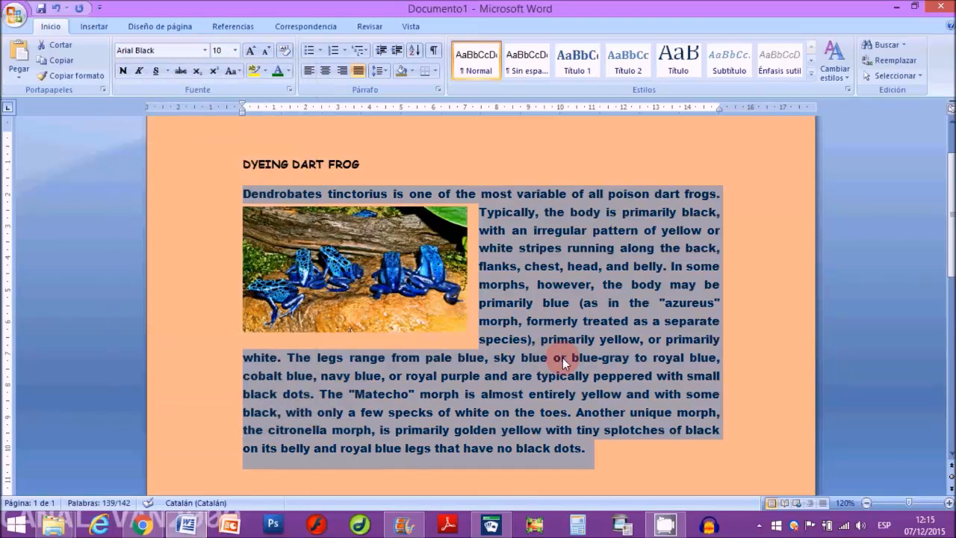
click(563, 357)
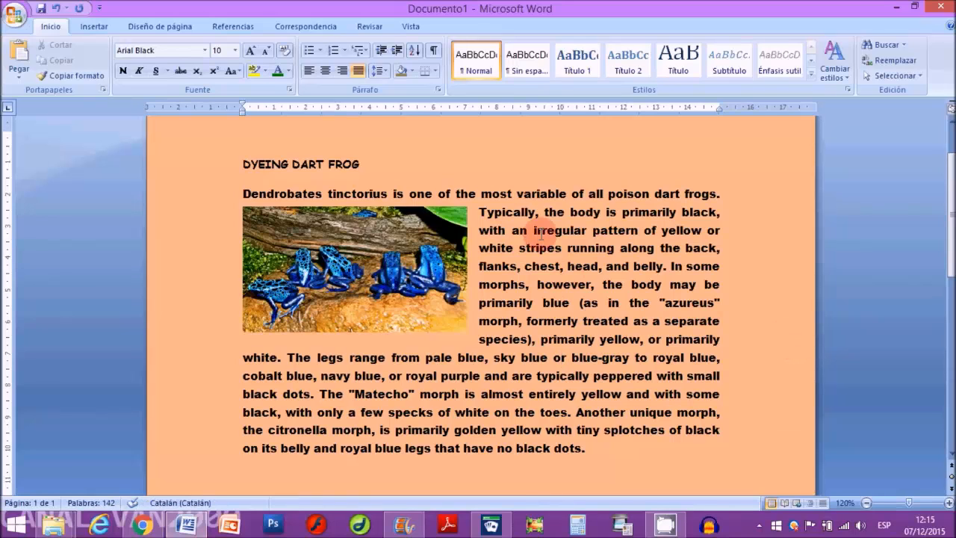
Step: Select the whole body paragraph and set its font size to 14
double_click(525, 210)
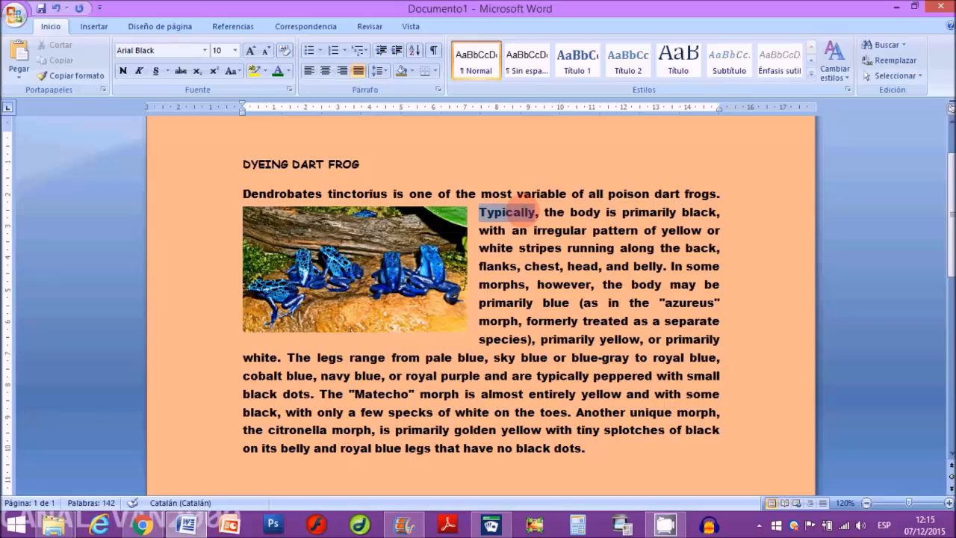
triple_click(522, 212)
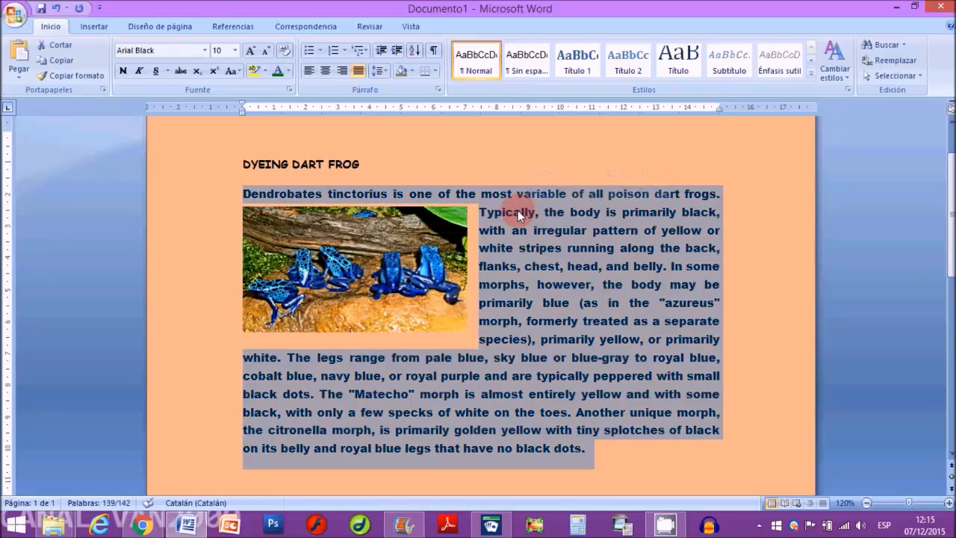
click(234, 50)
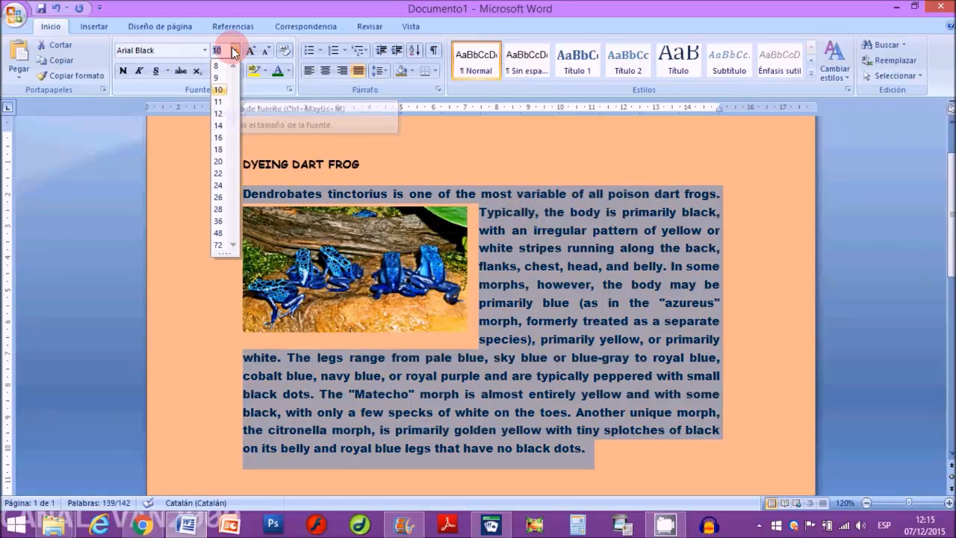
click(218, 125)
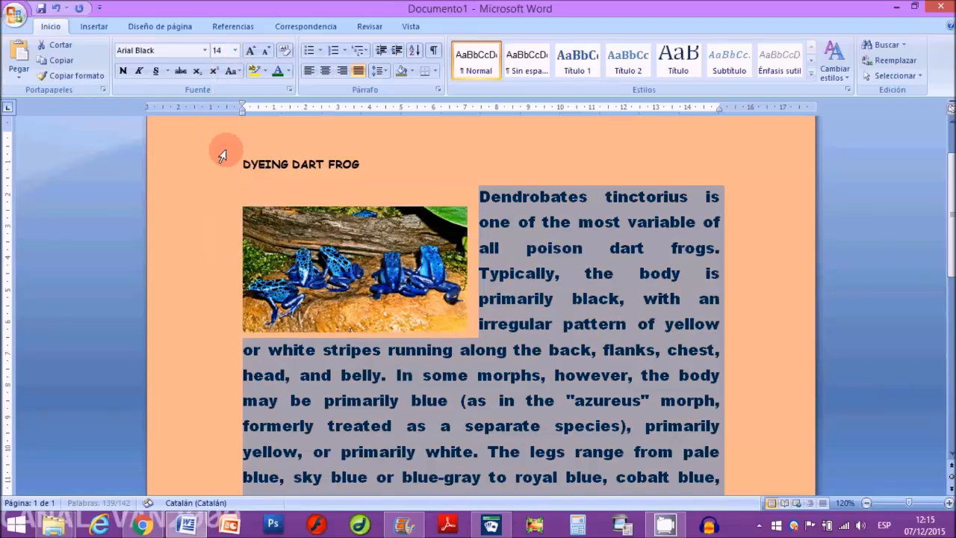
Step: Try font sizes 8 and 36 on the selected body paragraph and enlarge it one increment to 48
click(235, 50)
click(218, 67)
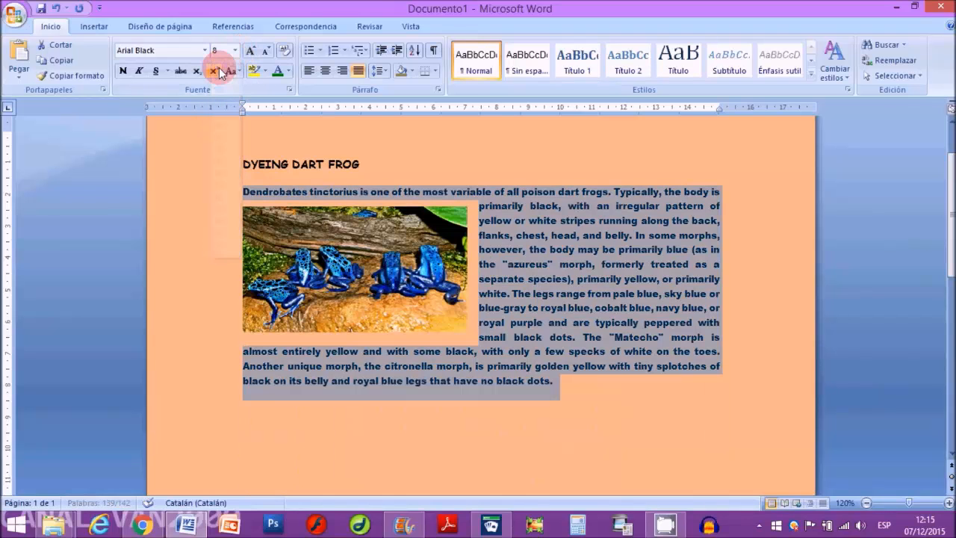
click(234, 50)
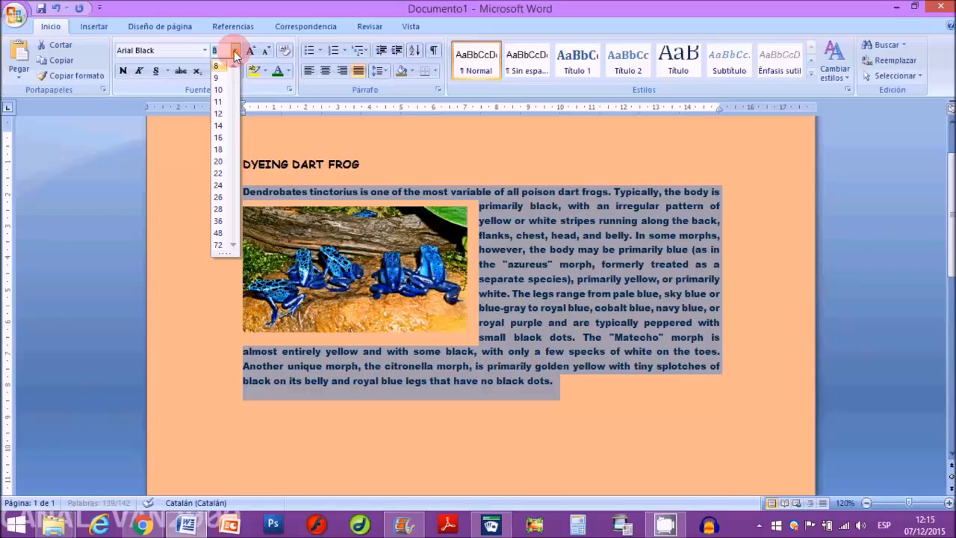
click(218, 221)
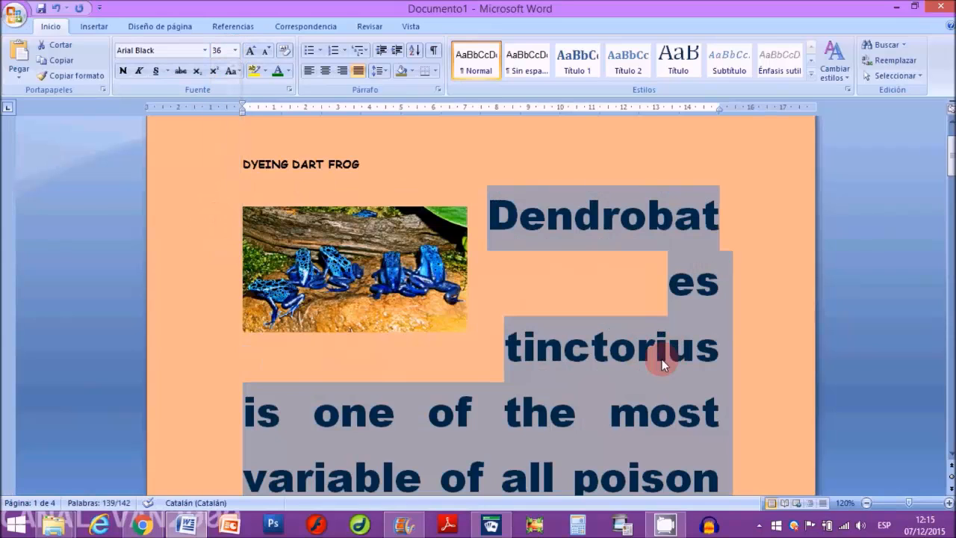
click(251, 51)
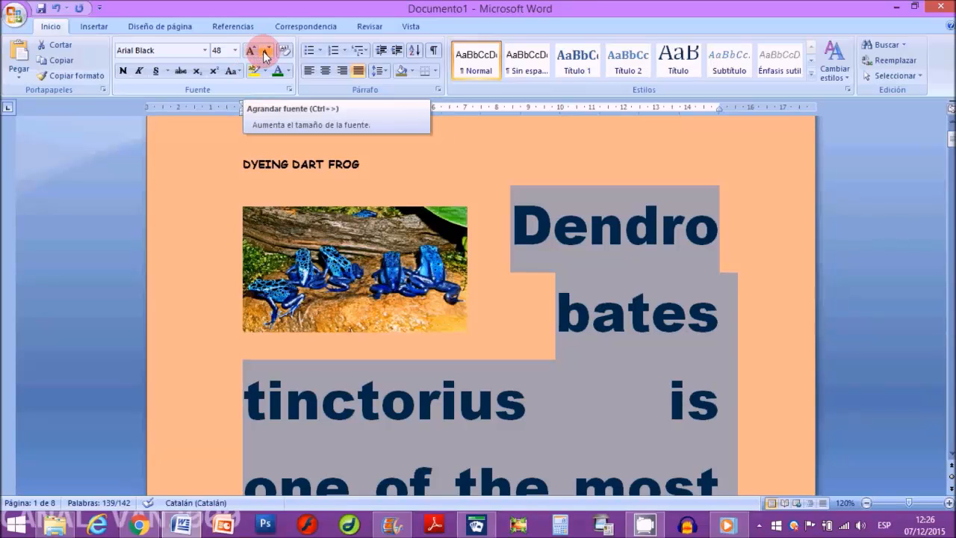
Step: Shrink the selected body paragraph's font size increment by increment down to 9
click(267, 52)
click(266, 53)
click(266, 52)
click(267, 53)
click(266, 52)
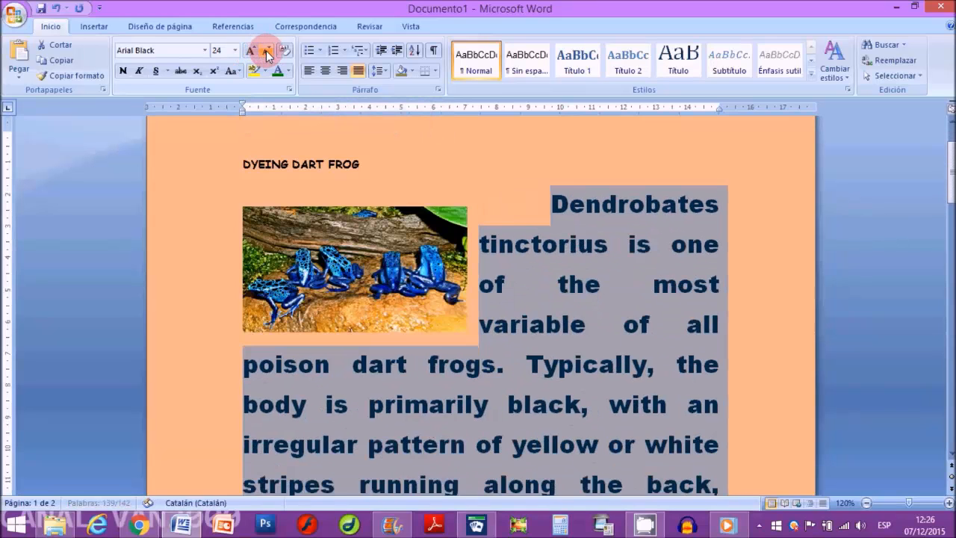
click(267, 52)
click(266, 53)
click(266, 53)
click(267, 52)
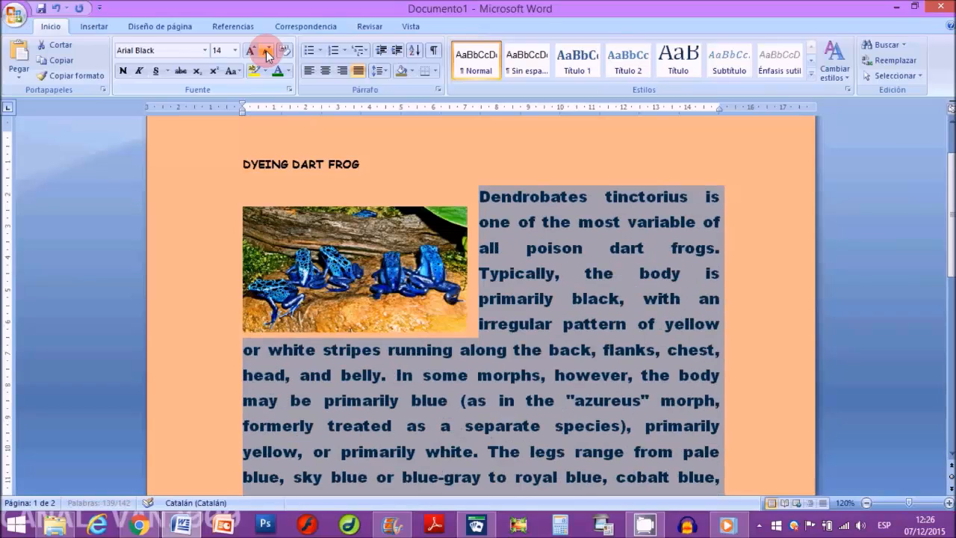
click(267, 52)
click(267, 52)
click(267, 52)
click(267, 53)
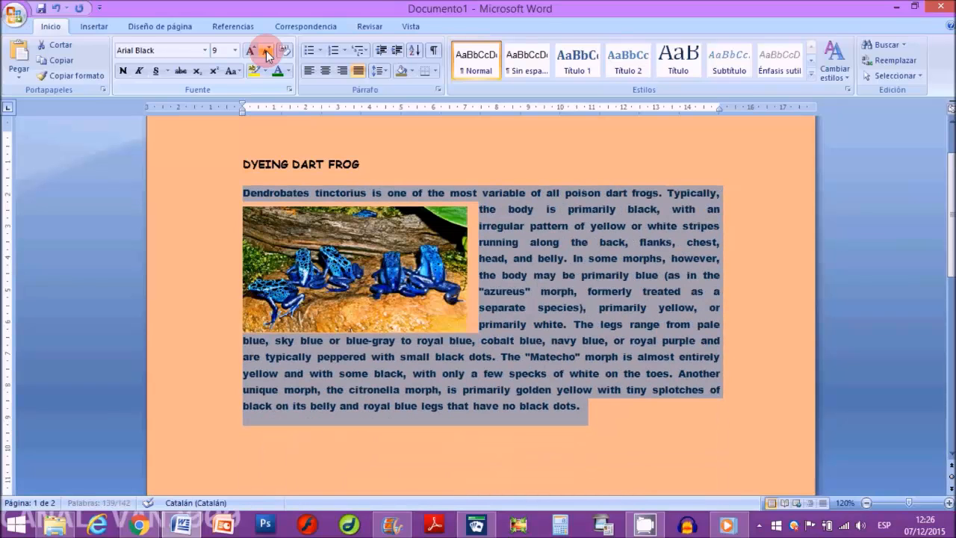
Step: Enlarge the selected body paragraph's font size by four increments
click(250, 52)
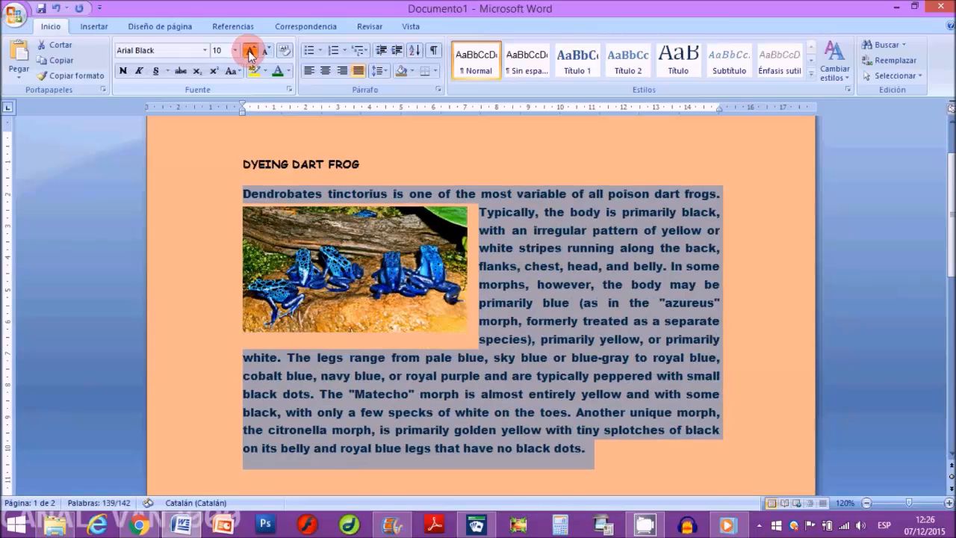
click(250, 53)
click(250, 52)
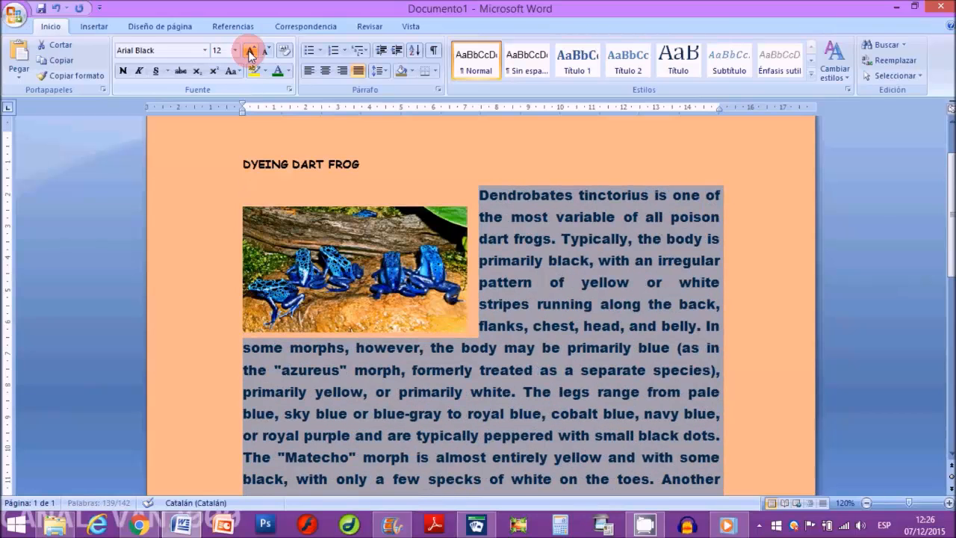
click(250, 53)
Step: Shrink the selected body paragraph's font size increment by increment to 10
click(267, 53)
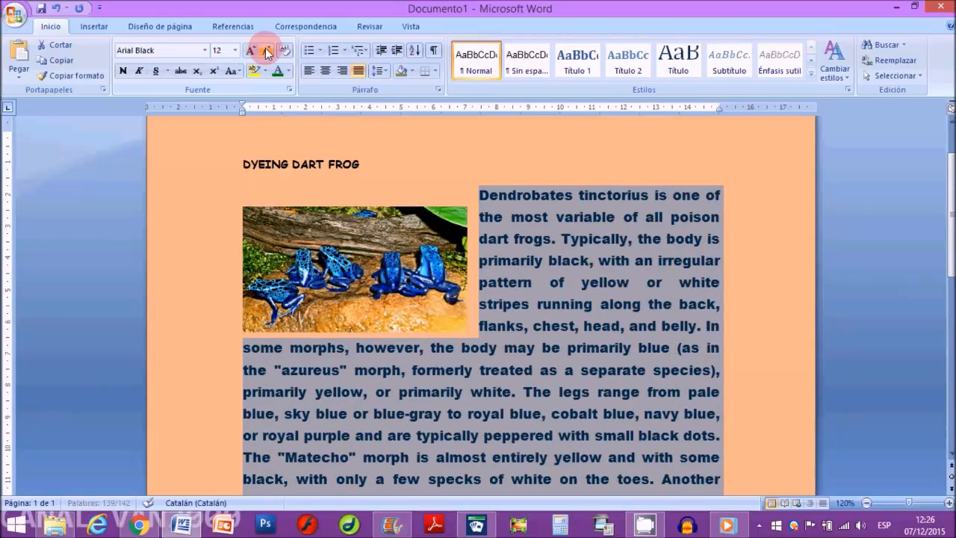
click(266, 53)
click(266, 53)
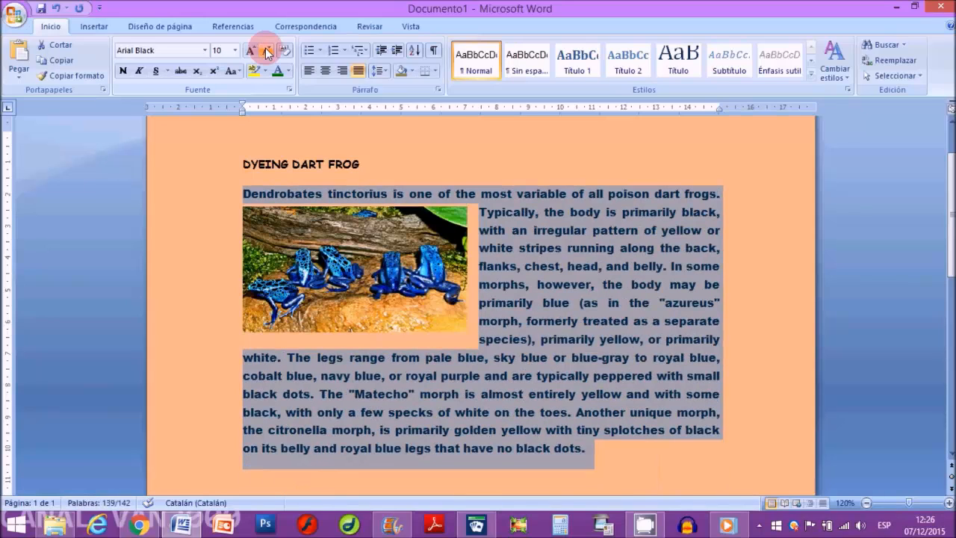
Step: Set the font size of the selected body paragraph to 12
click(219, 51)
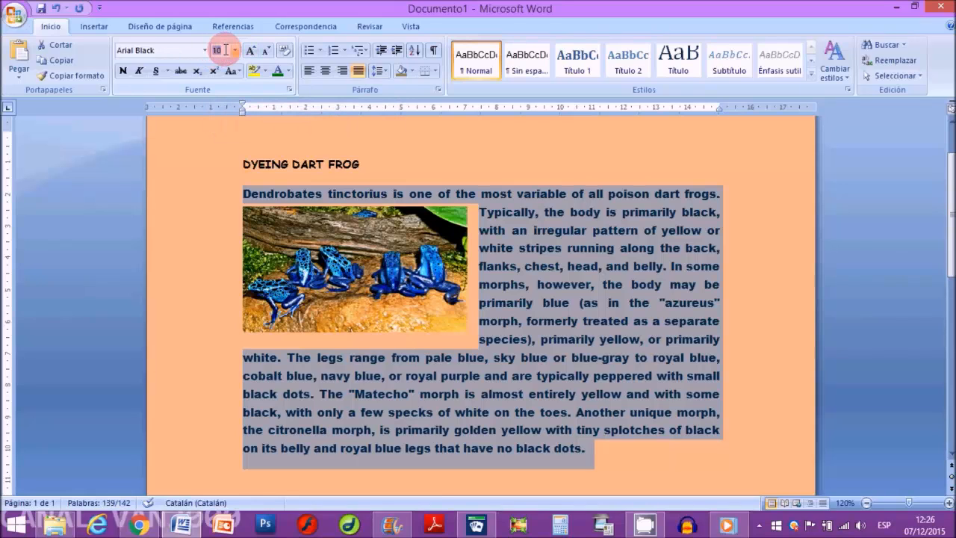
text(12)
key(Return)
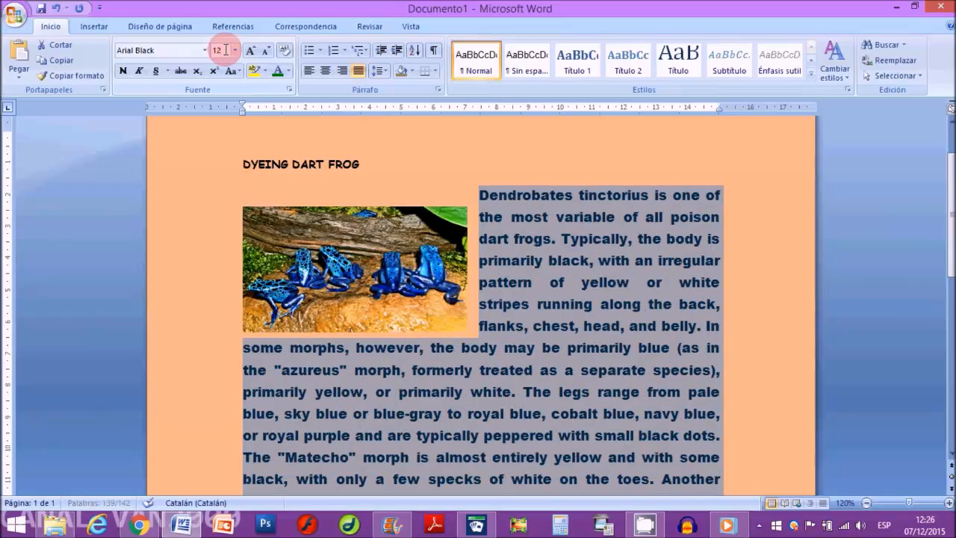
scroll(314, 269, down, 3)
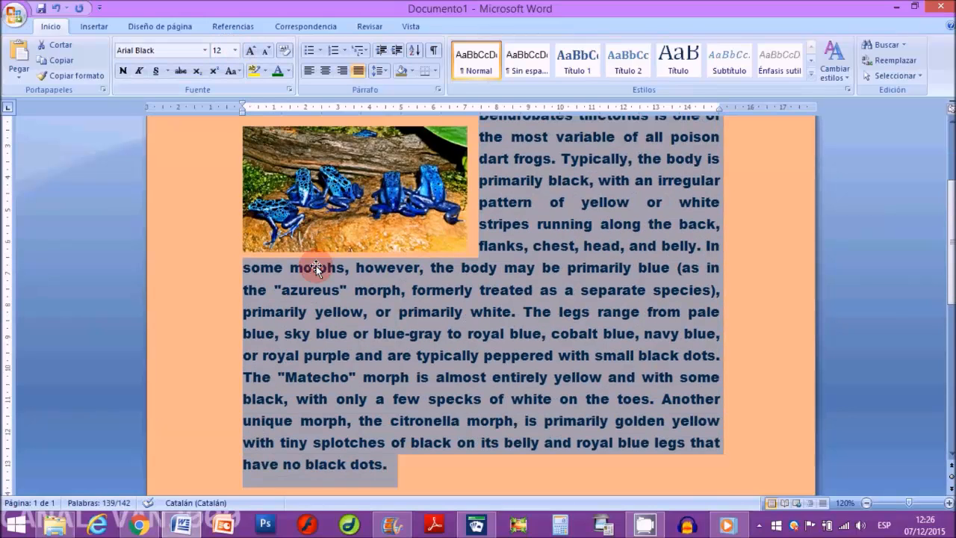
scroll(314, 264, up, 3)
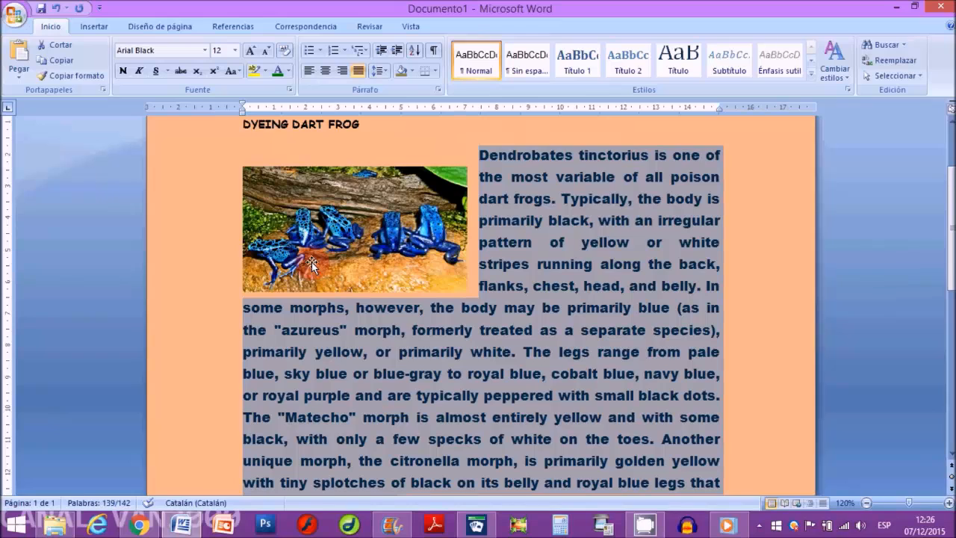
Step: Change the body paragraph's typeface to Arial and reduce its font size to 10
click(205, 50)
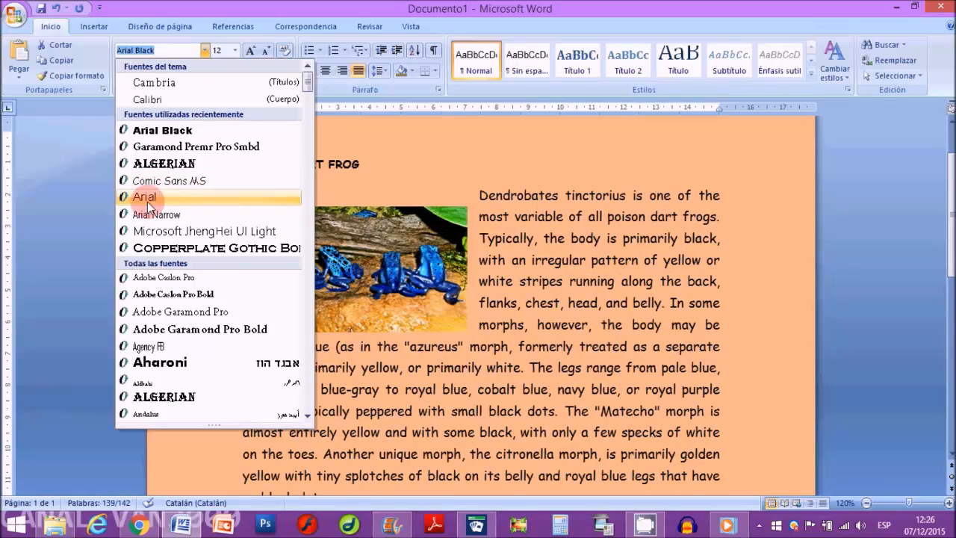
click(146, 197)
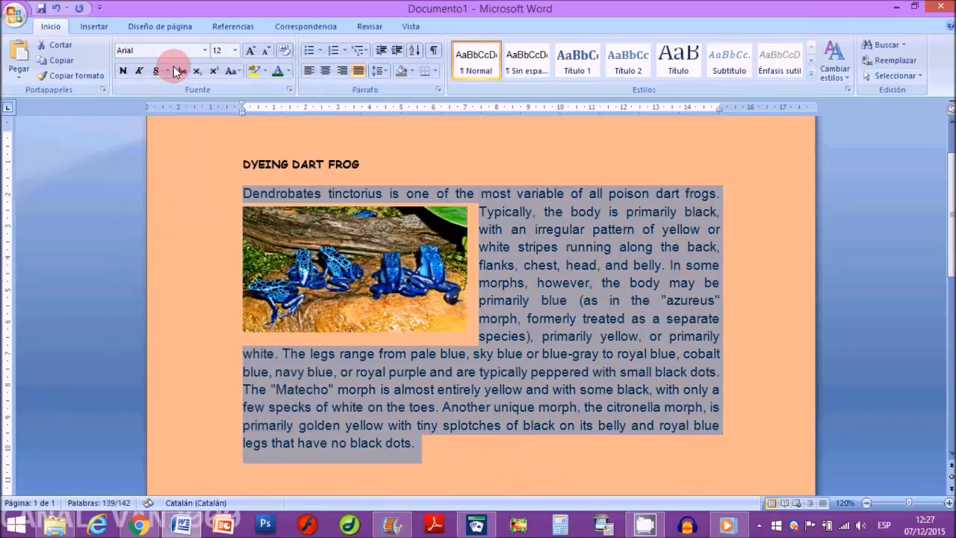
click(267, 57)
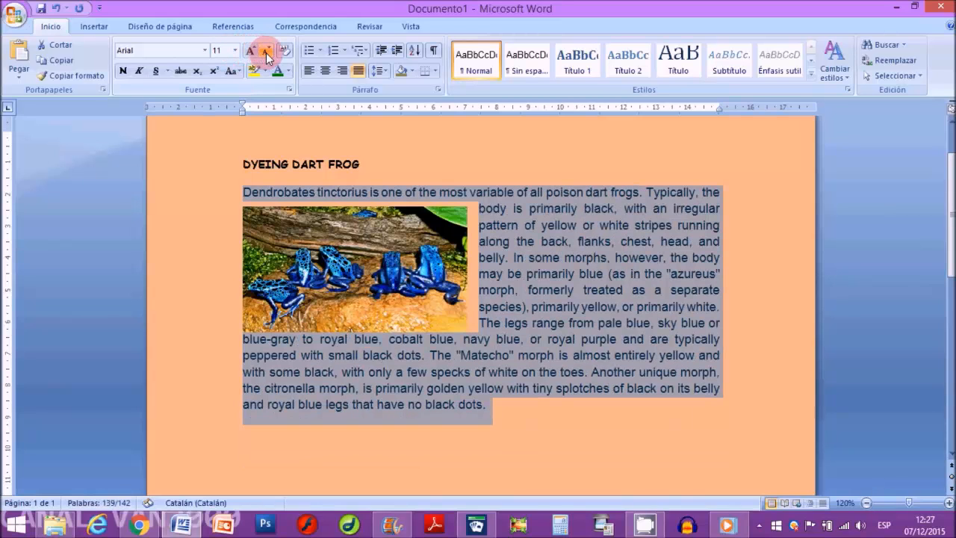
click(267, 57)
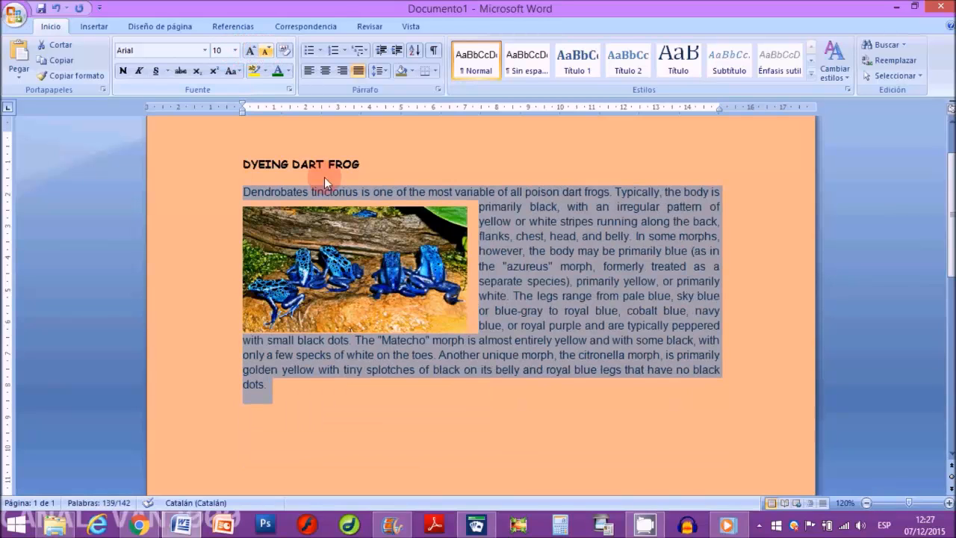
click(574, 331)
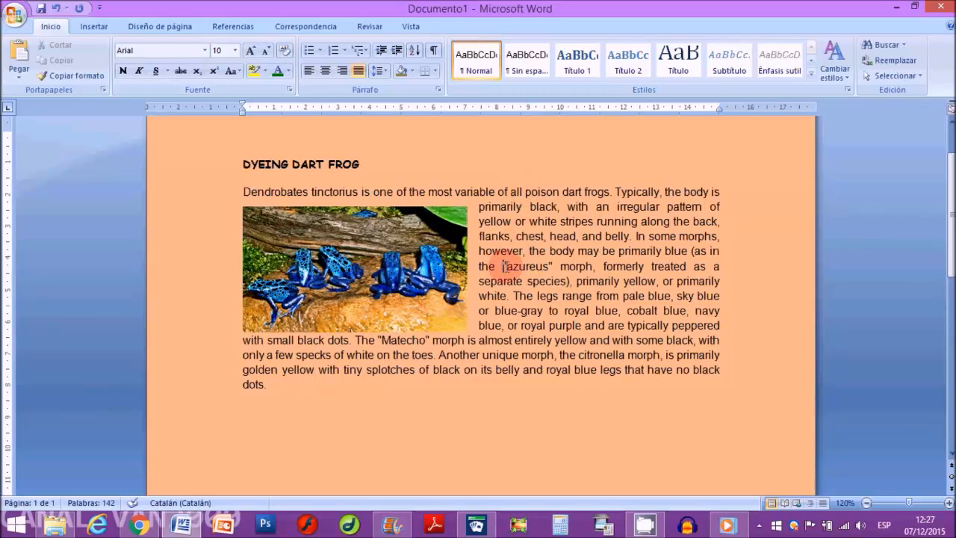
Step: Make the words "azureus" and citronella in the body paragraph bold
drag(503, 266, 558, 266)
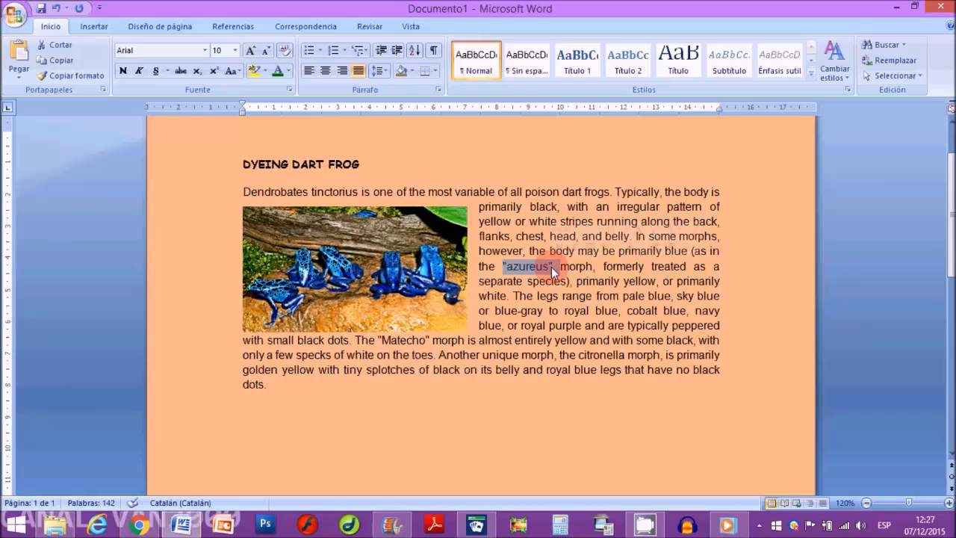
click(123, 72)
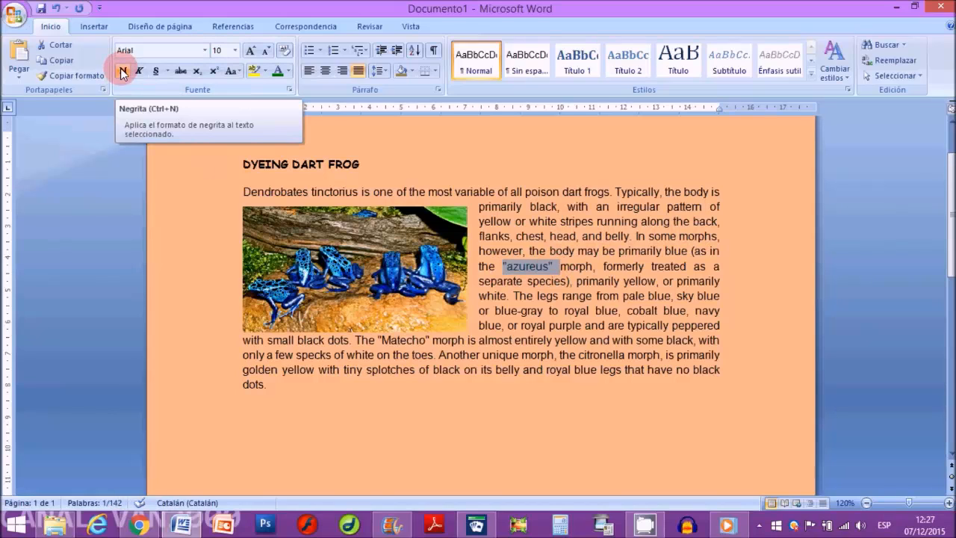
click(123, 71)
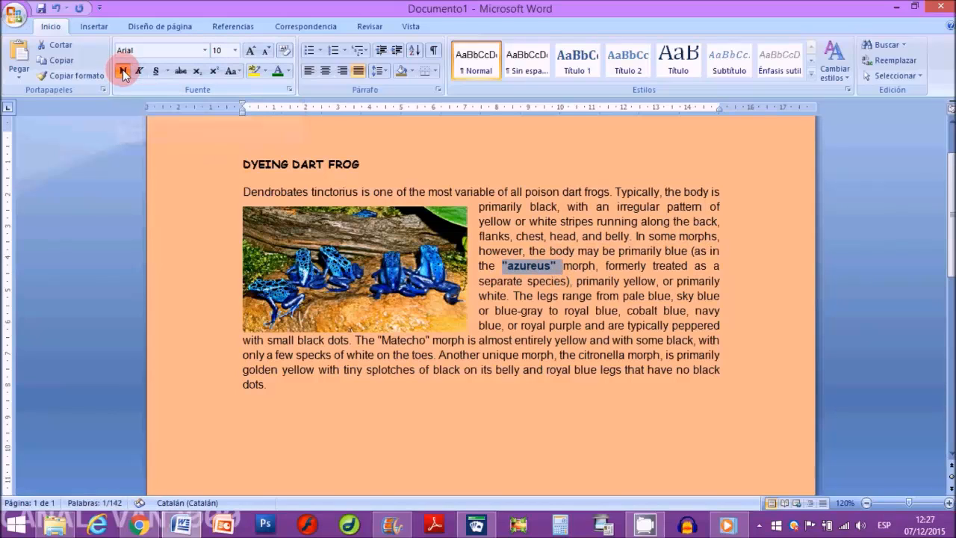
double_click(598, 354)
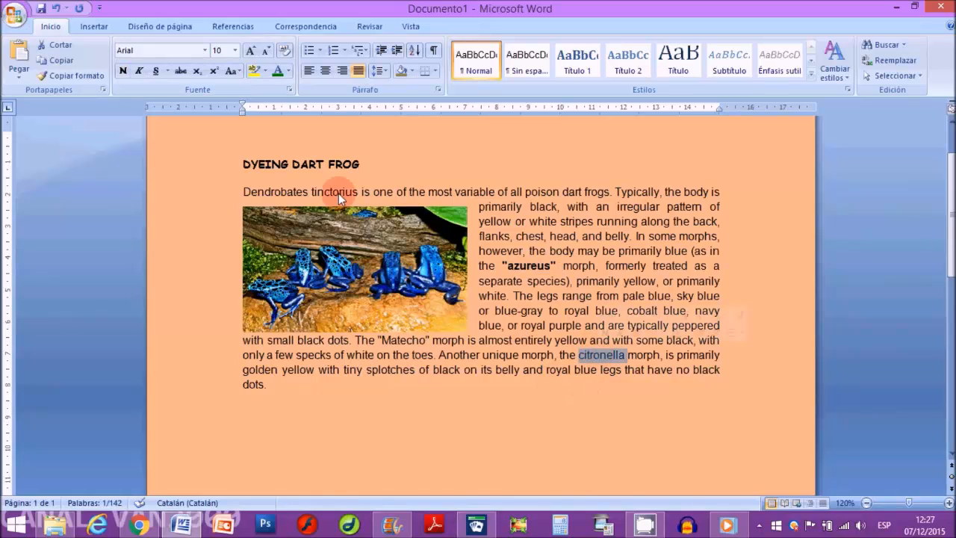
click(122, 71)
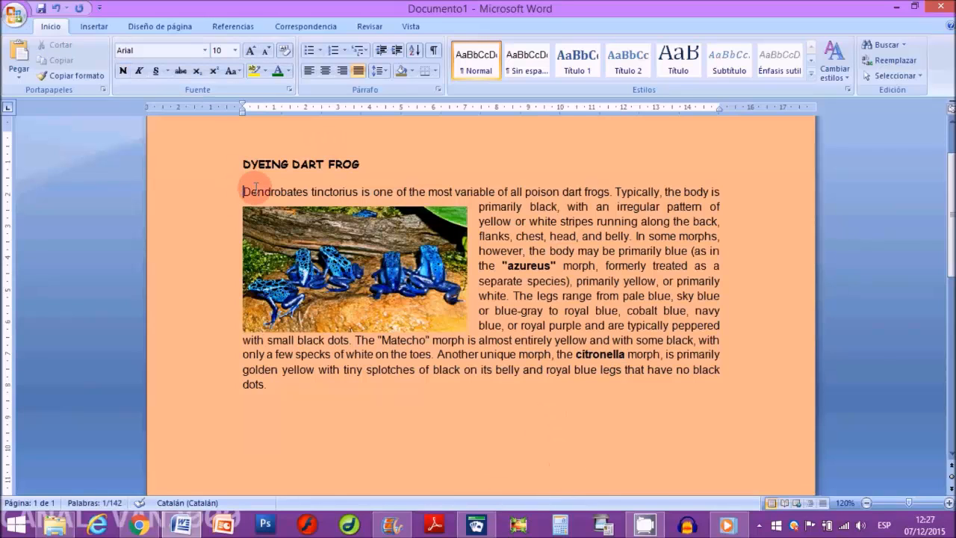
Step: Try italic formatting on the entire body paragraph and remove it again
triple_click(261, 192)
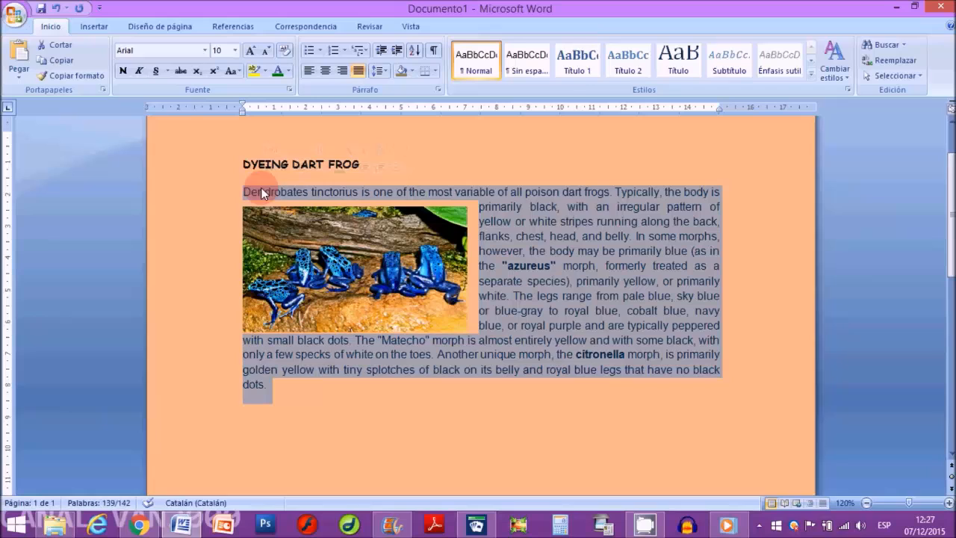
click(139, 71)
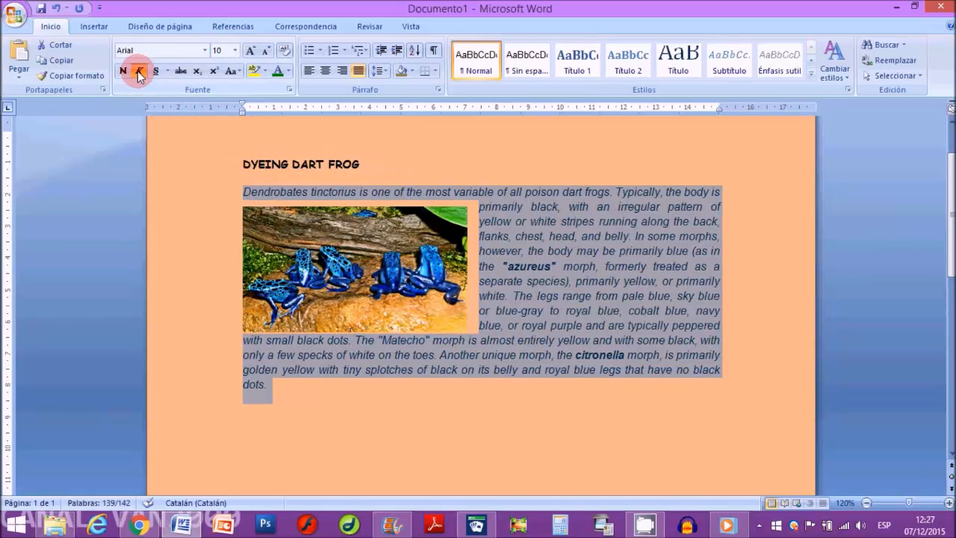
click(138, 72)
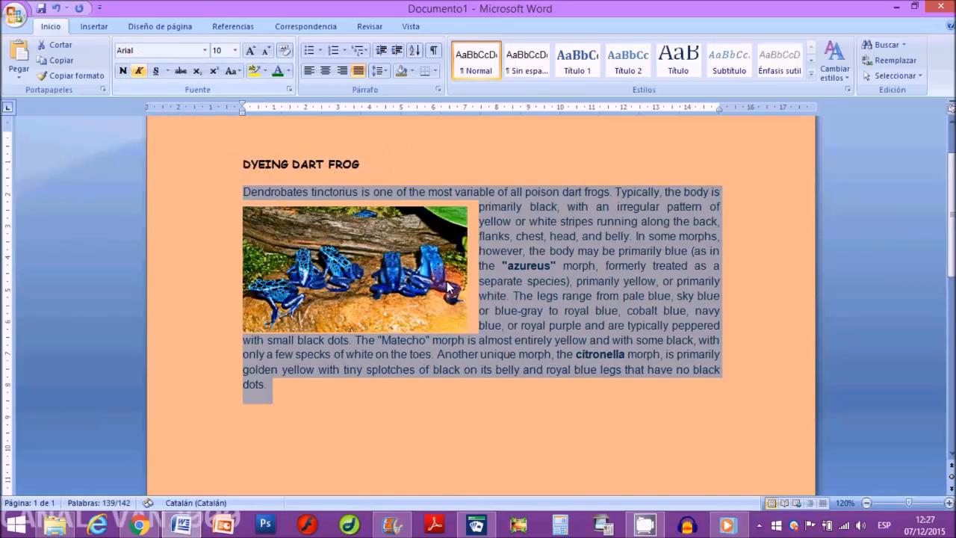
Step: Italicize the line "separate species), primarily yellow, or primarily" beside the frog picture
click(491, 279)
drag(478, 281, 719, 281)
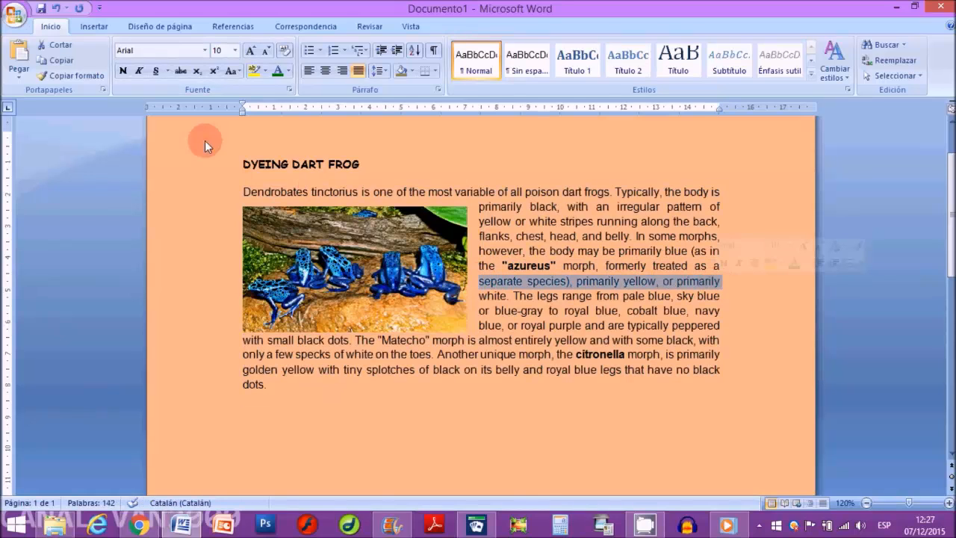
click(138, 70)
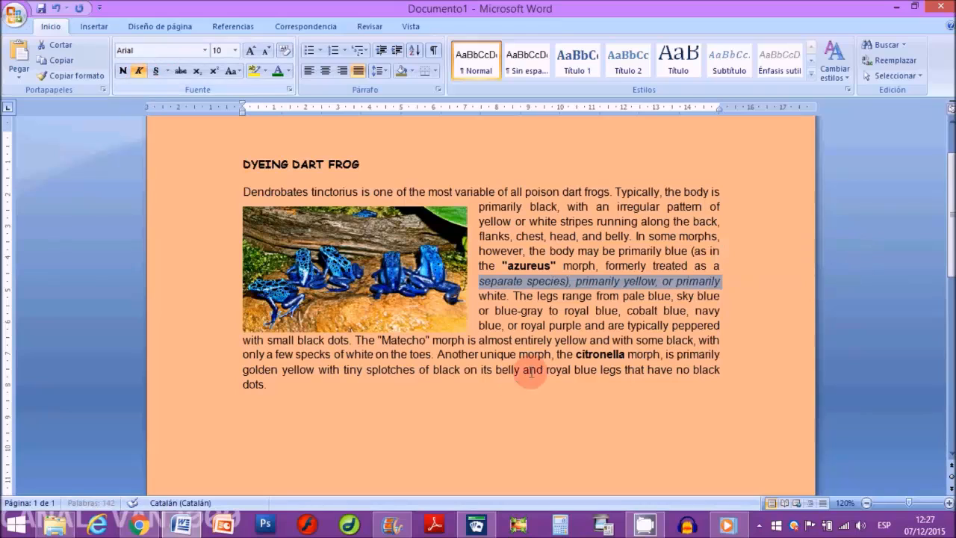
click(529, 344)
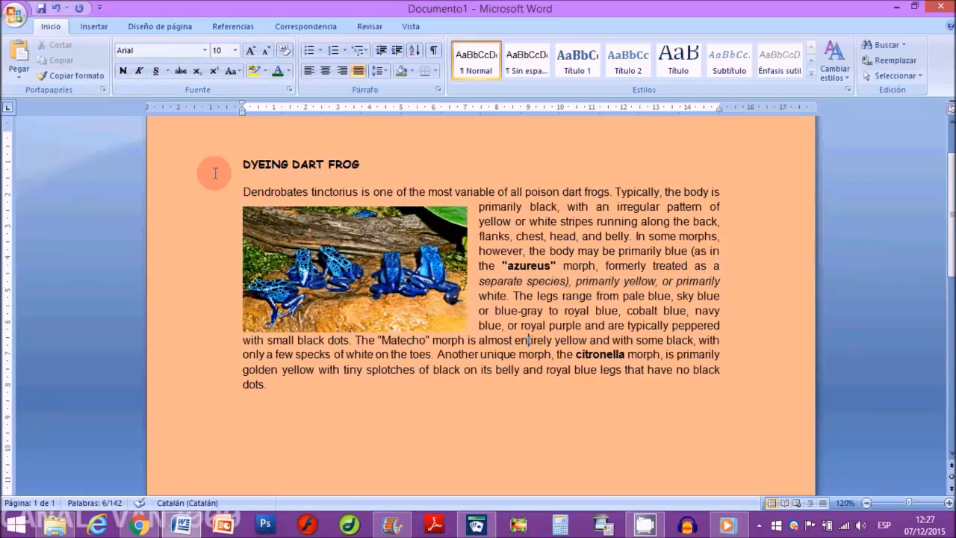
Step: Underline the title DYEING DART FROG and enlarge its font size to 12
drag(244, 164, 385, 161)
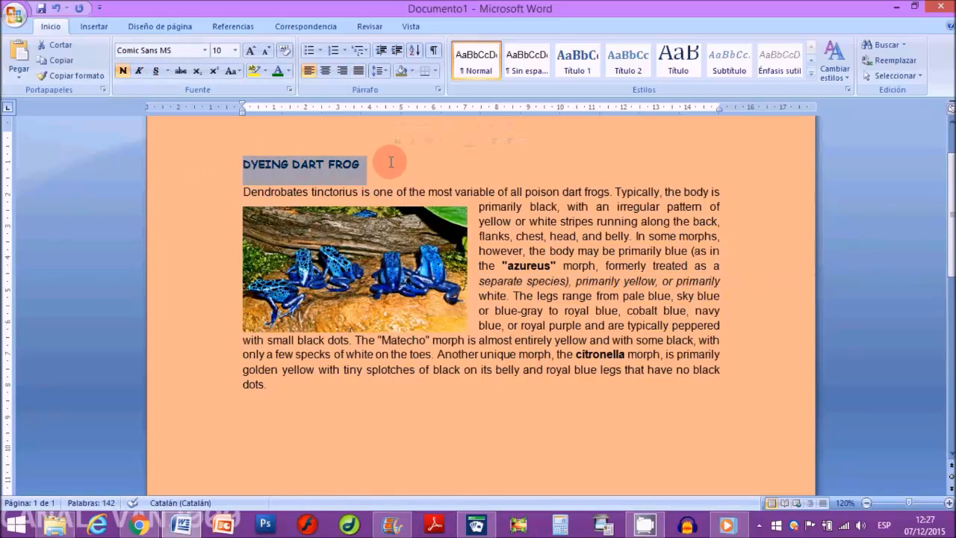
click(155, 71)
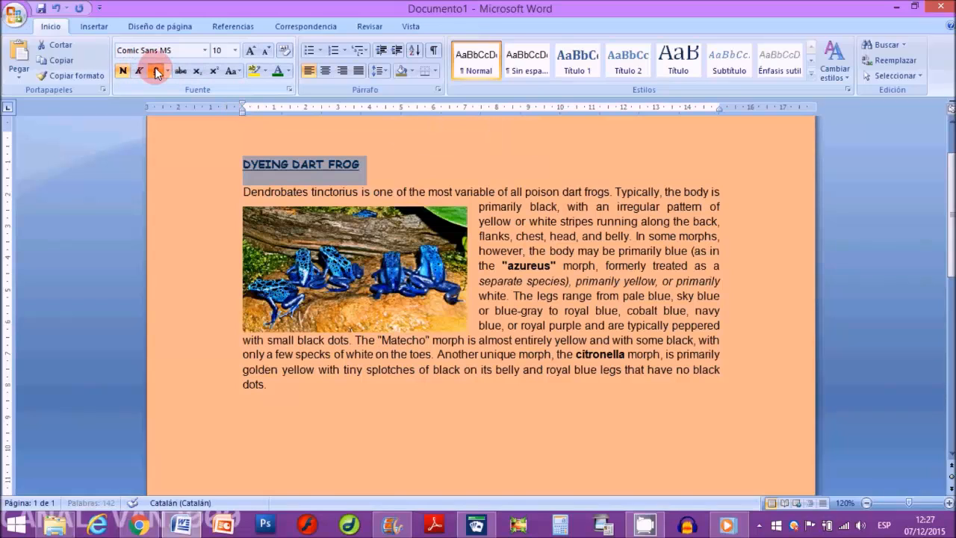
click(250, 55)
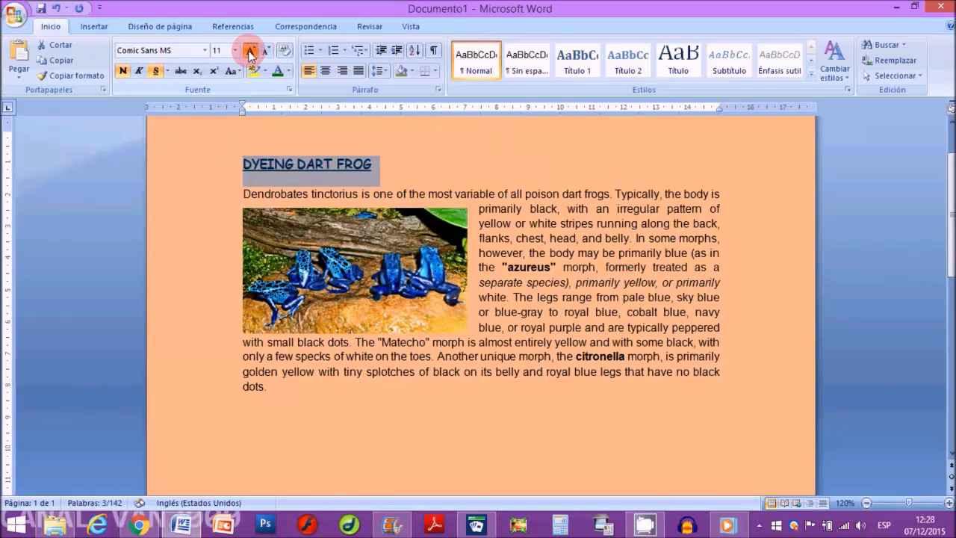
click(528, 267)
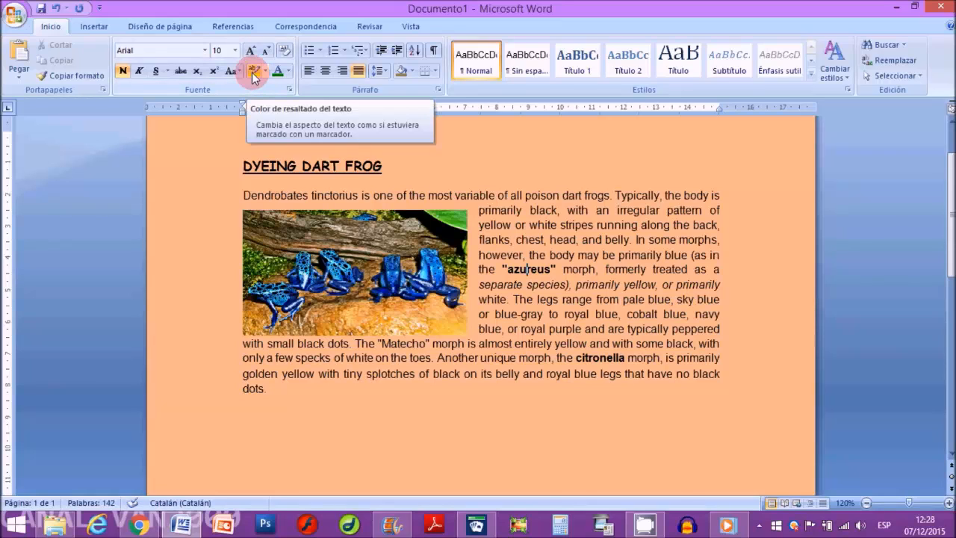
Step: Highlight the title DYEING DART FROG in turquoise
click(382, 166)
drag(241, 165, 388, 165)
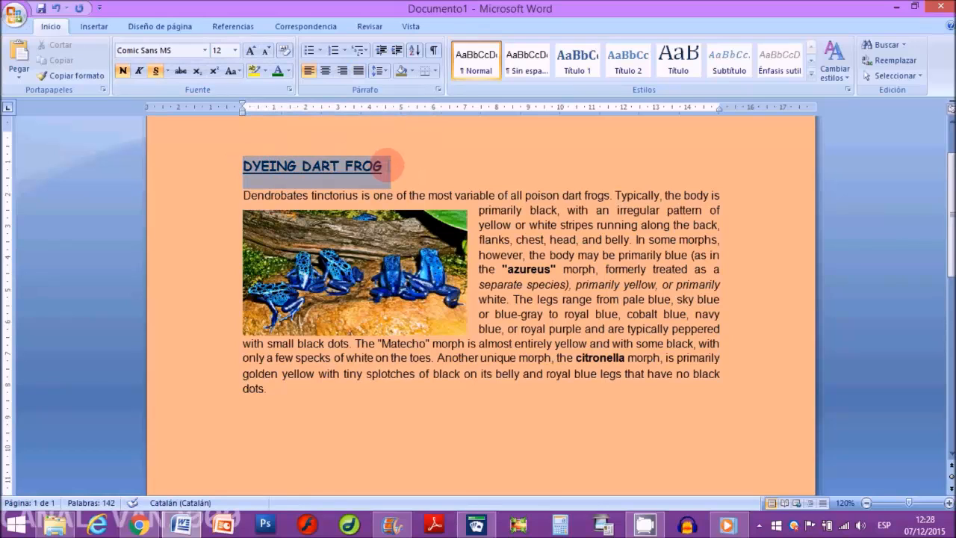
click(266, 75)
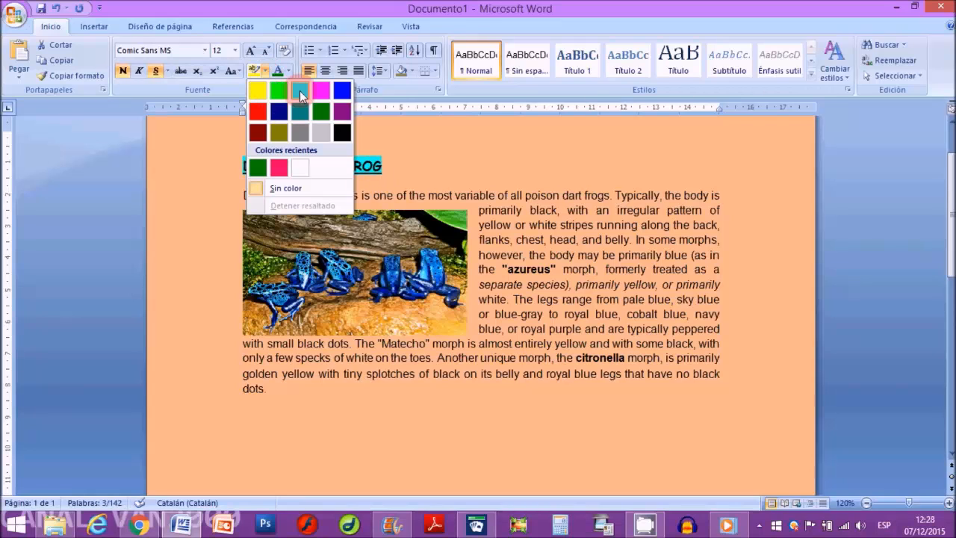
click(300, 90)
click(399, 405)
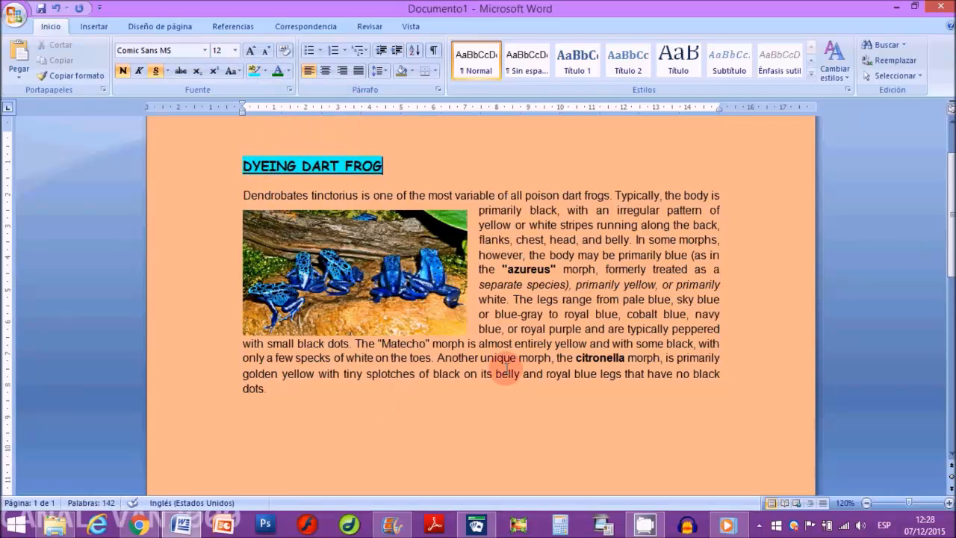
Step: Highlight the word "blue" of "navy blue" in yellow and the word "splotches" in blue
double_click(489, 328)
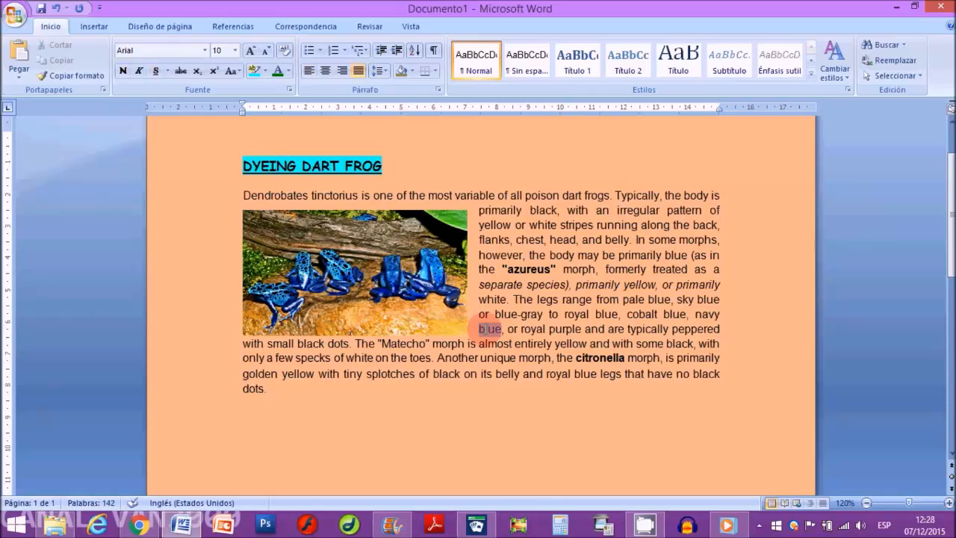
click(264, 72)
click(258, 90)
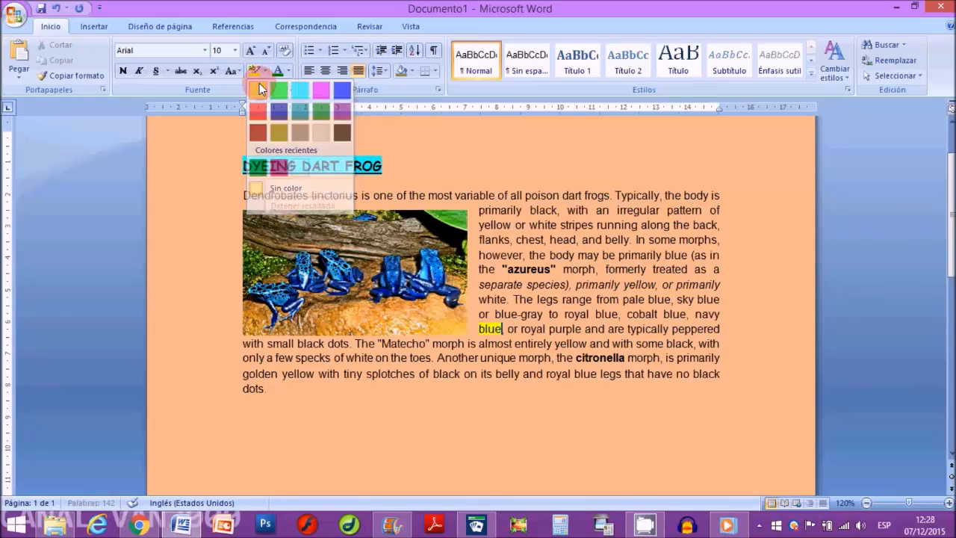
click(384, 374)
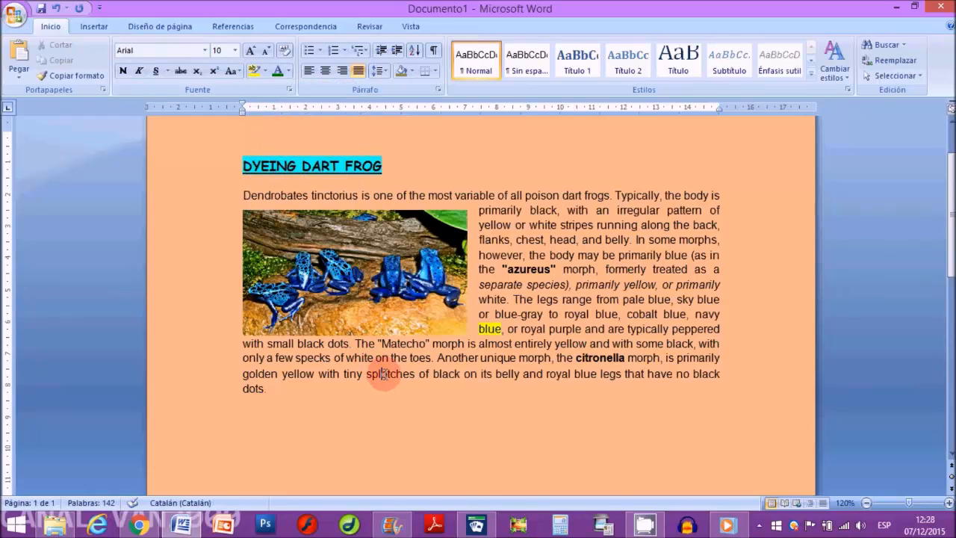
double_click(383, 373)
click(263, 72)
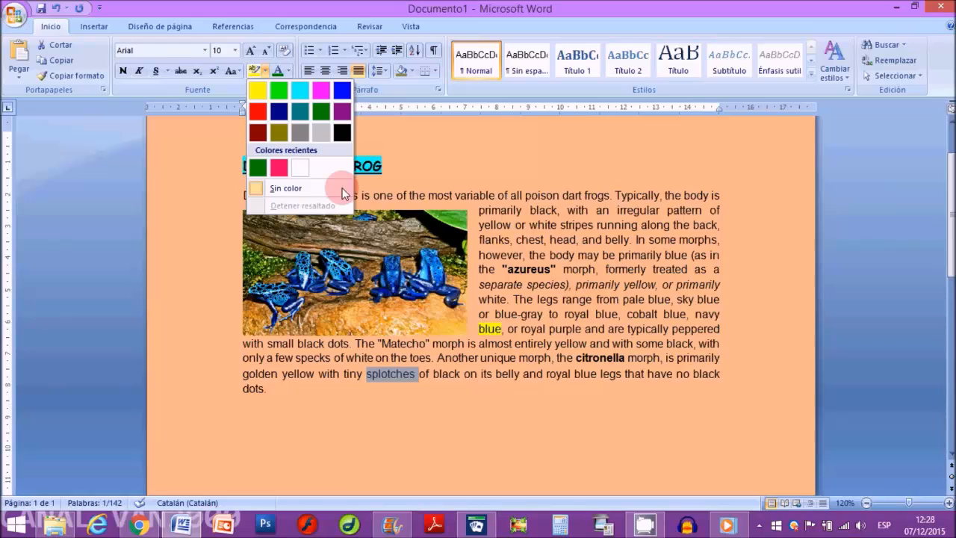
click(337, 90)
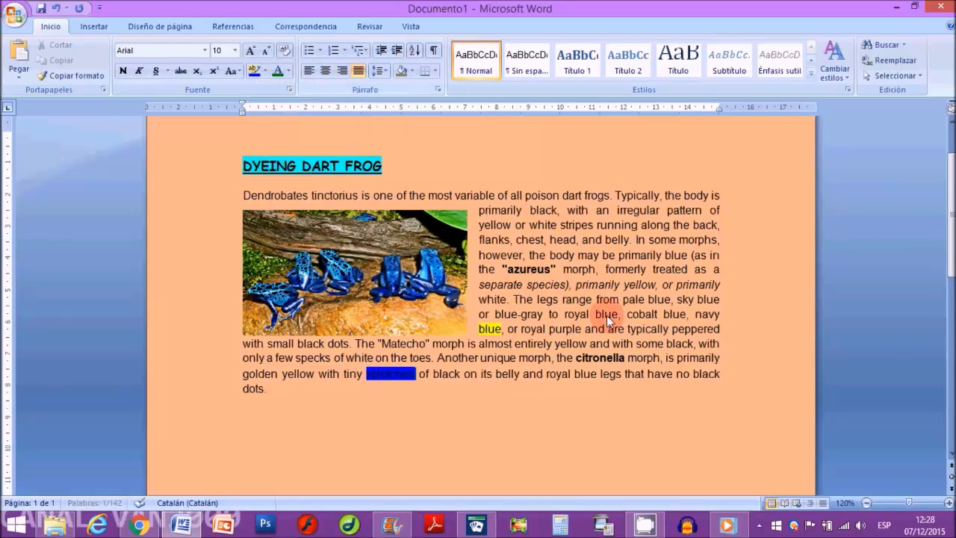
Step: Highlight the first "primarily" in the italic line in dark yellow
double_click(593, 286)
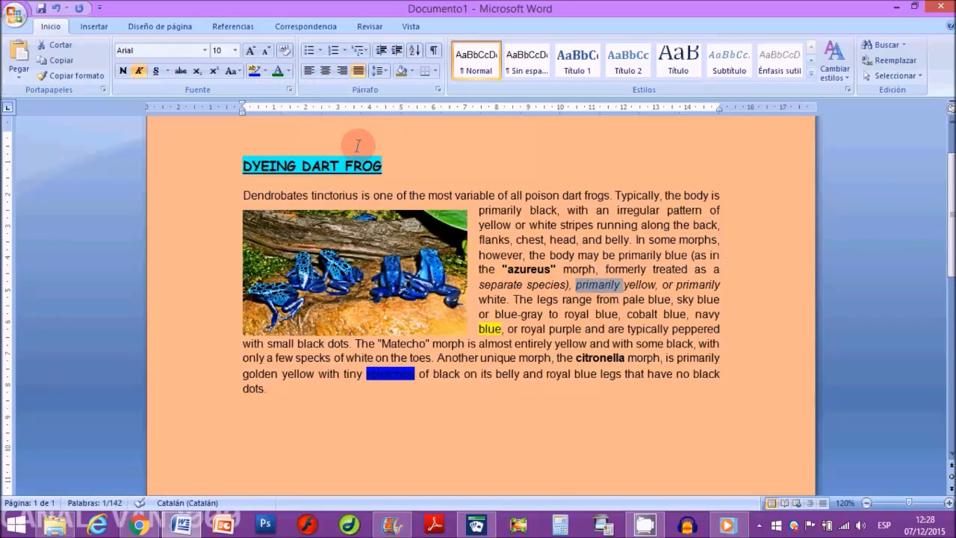
click(265, 72)
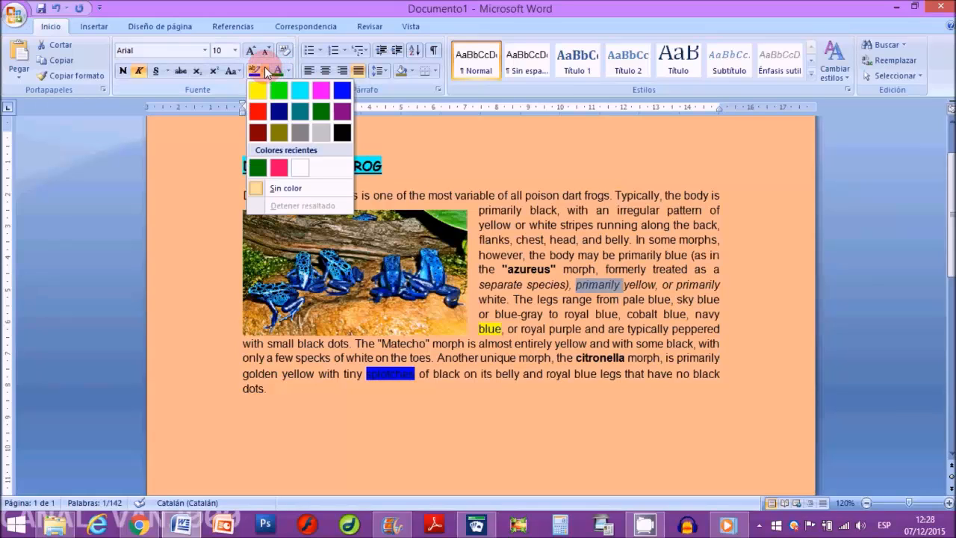
click(281, 130)
click(595, 313)
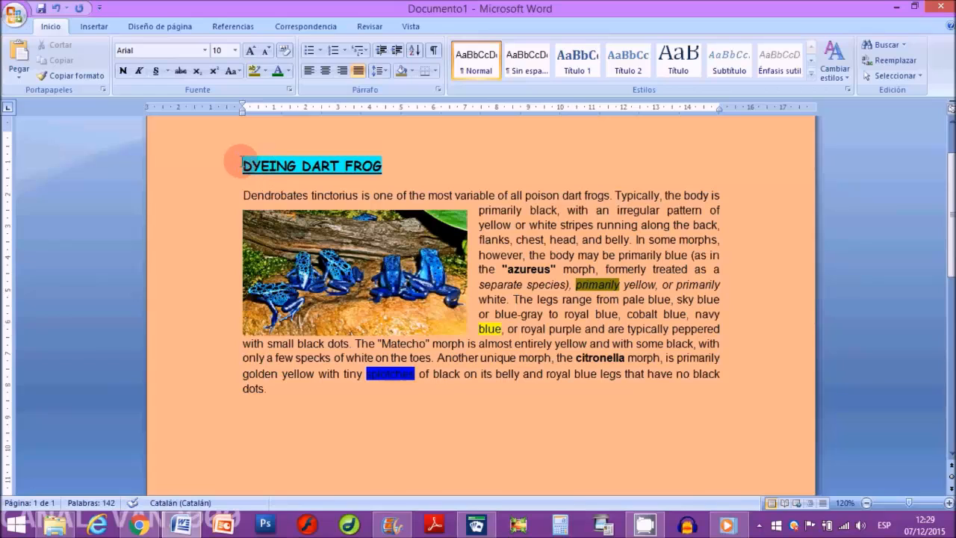
Step: Change the font colour of the title DYEING DART FROG to standard yellow
drag(244, 165, 376, 174)
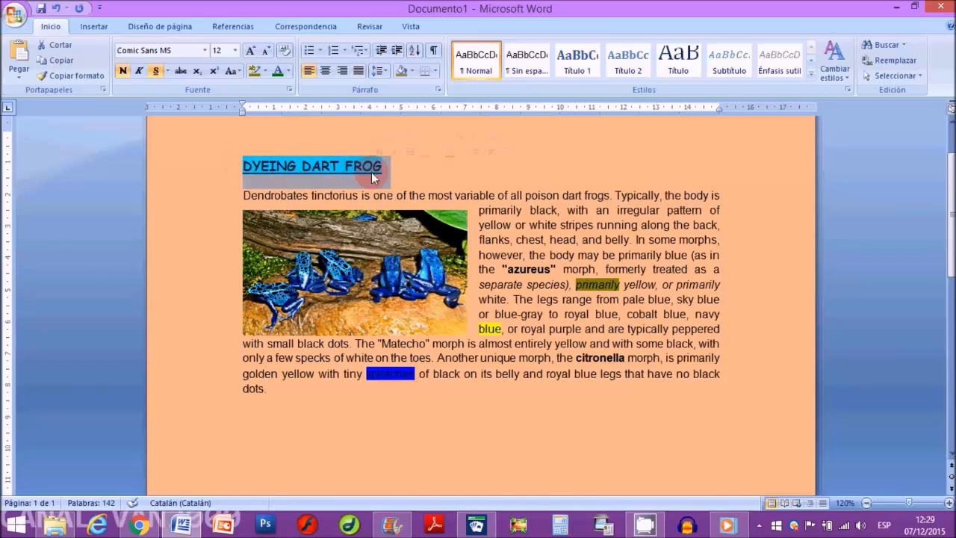
click(289, 70)
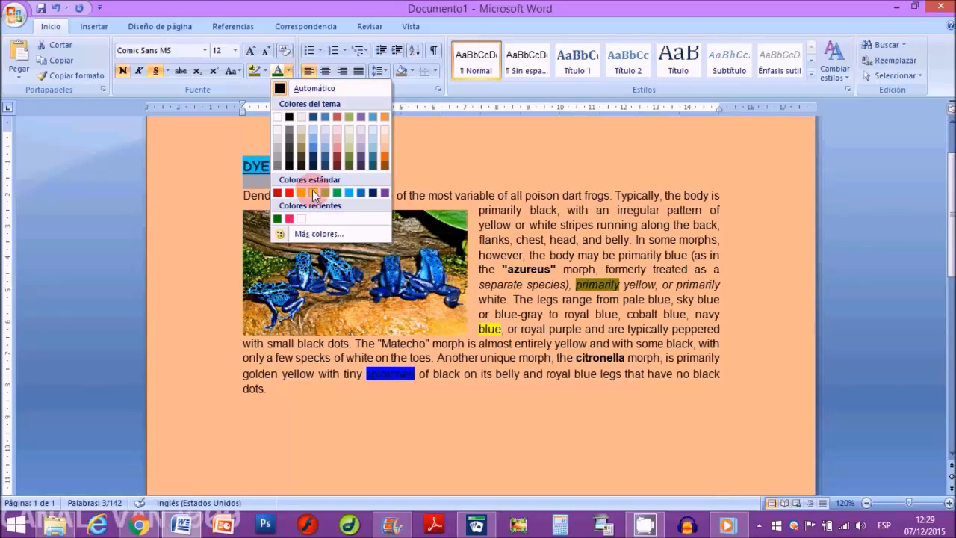
click(532, 252)
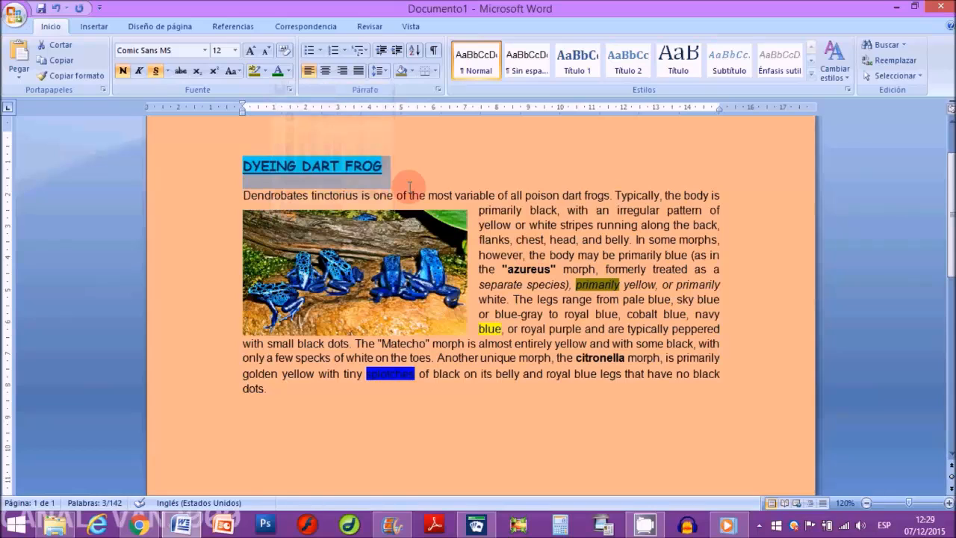
click(289, 70)
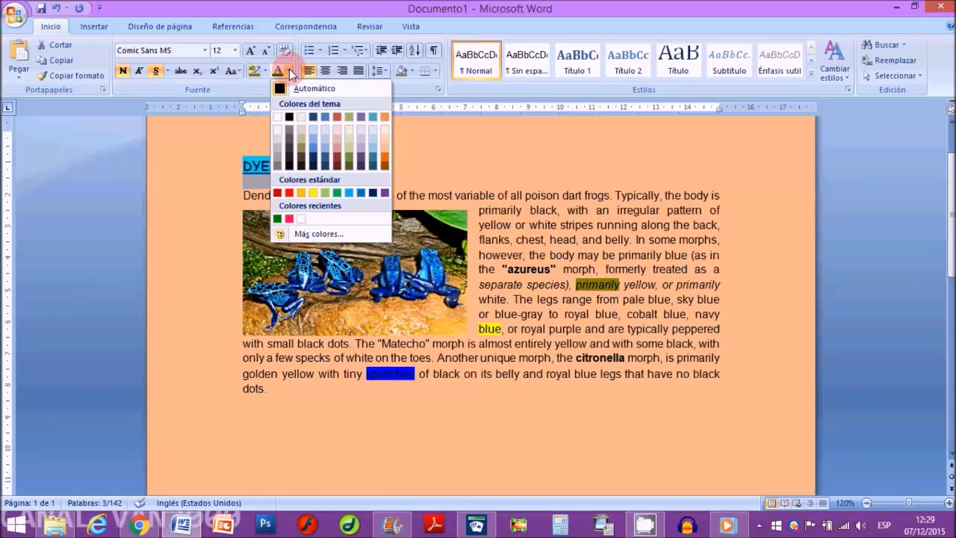
click(313, 192)
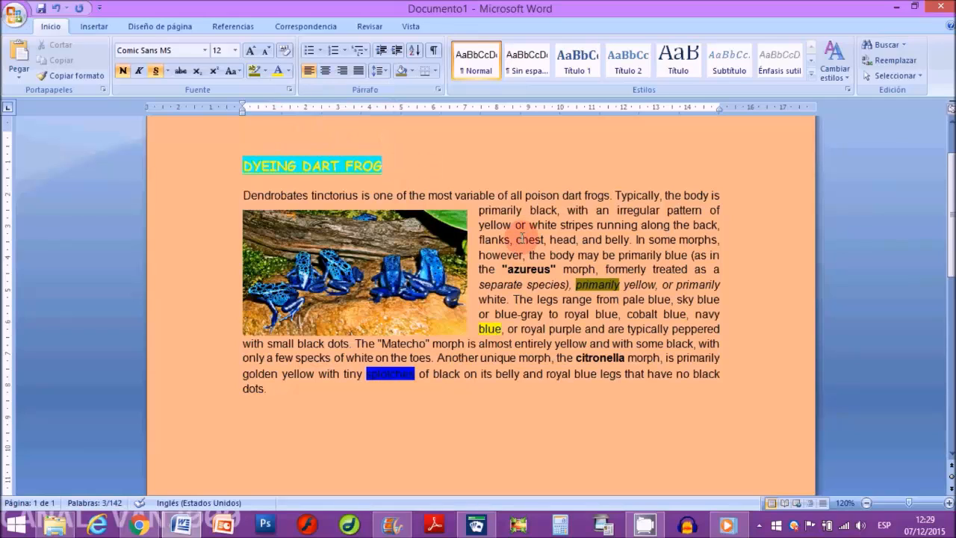
Step: Colour the text "chest, head, and belly. In some" light green using a swatch from the extended standard colours
drag(520, 239, 676, 240)
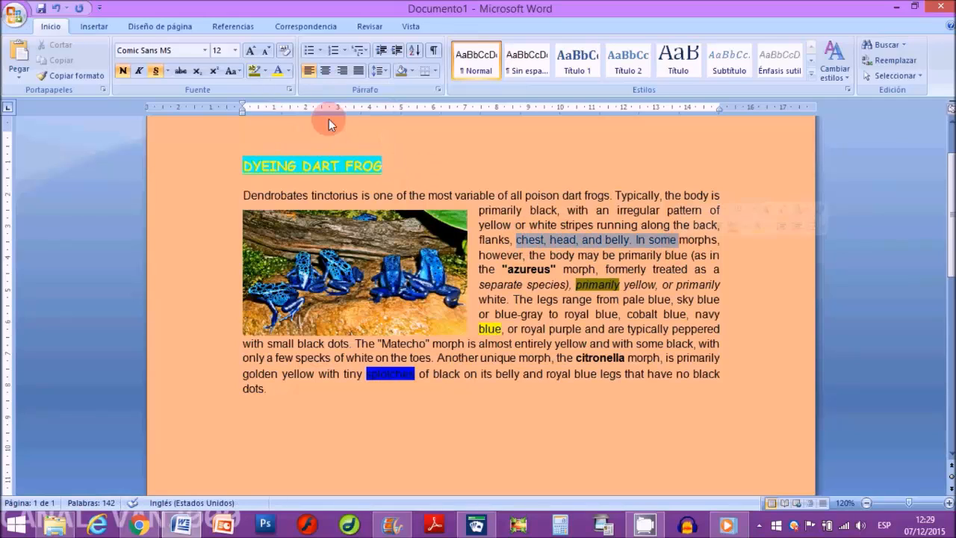
click(288, 70)
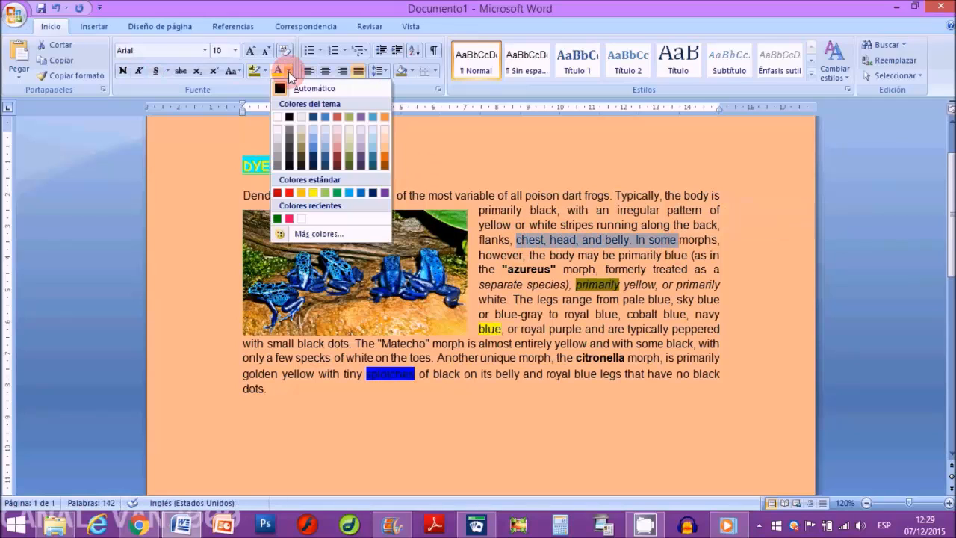
click(323, 234)
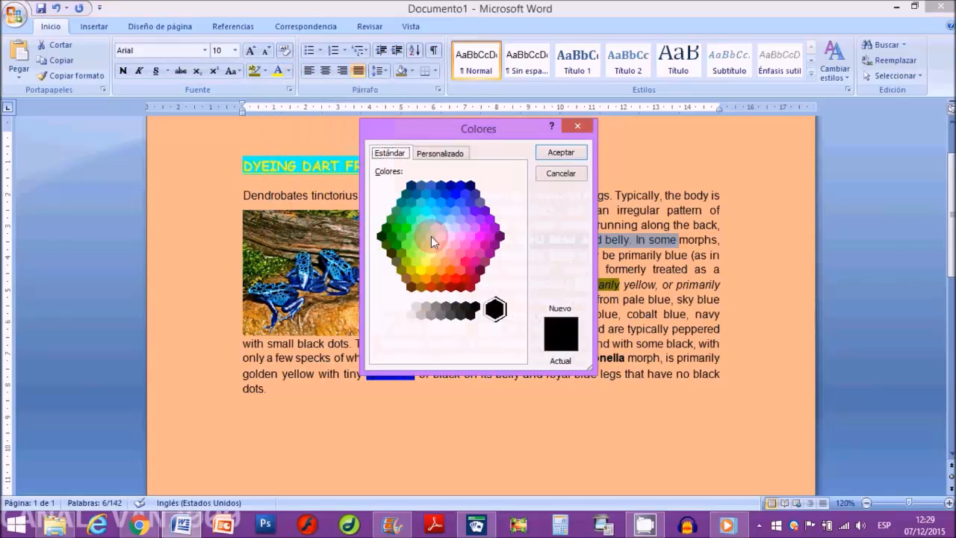
click(406, 244)
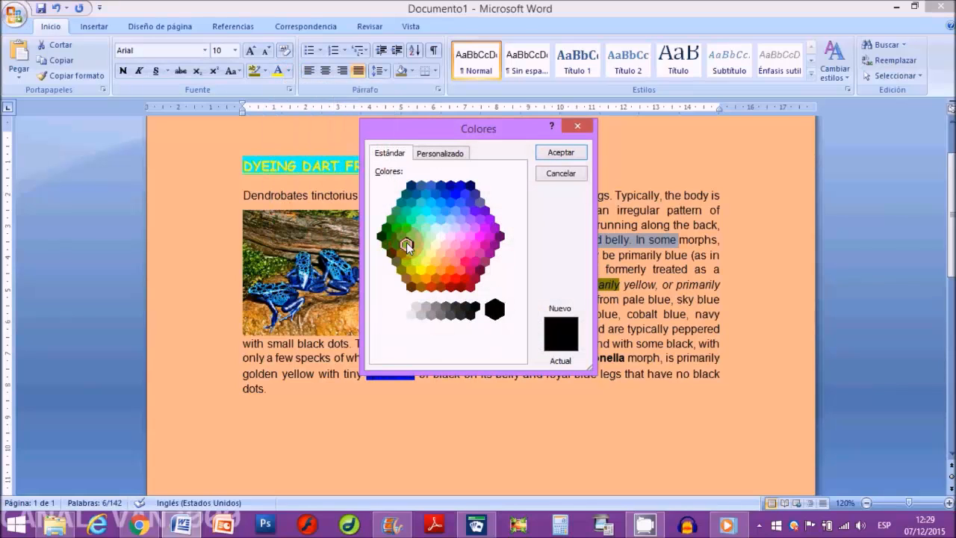
click(561, 152)
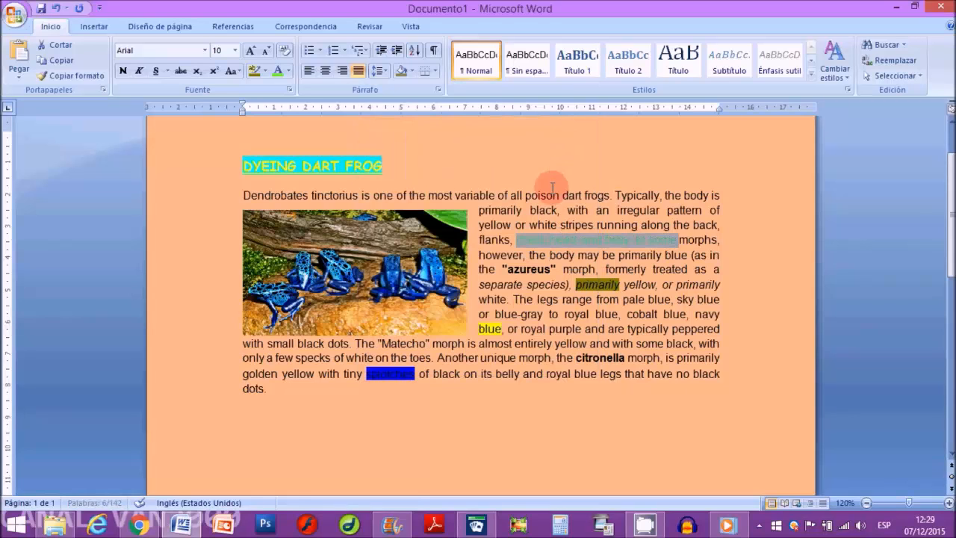
Step: Colour the text "entirely yellow and with some" in a custom magenta, RGB 210, 11, 243
drag(543, 342, 663, 344)
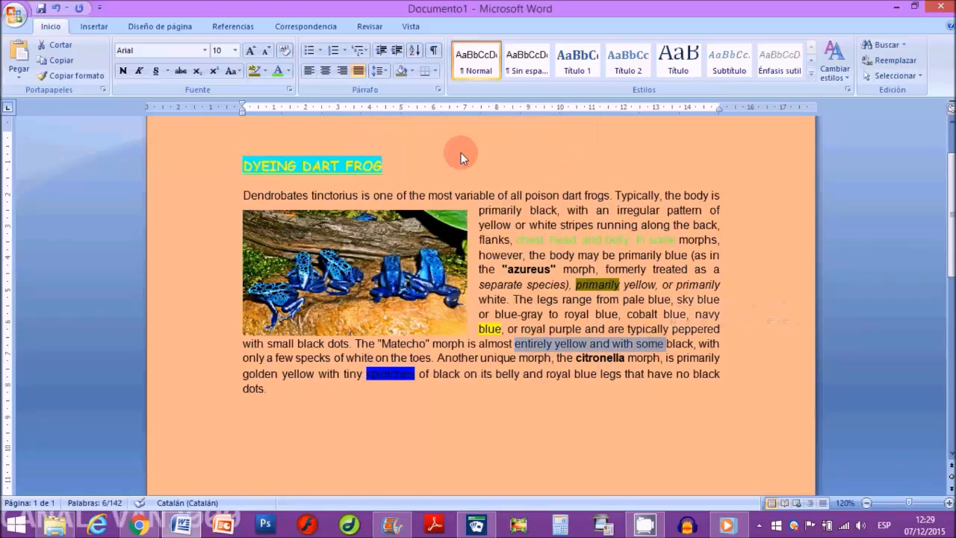
click(287, 71)
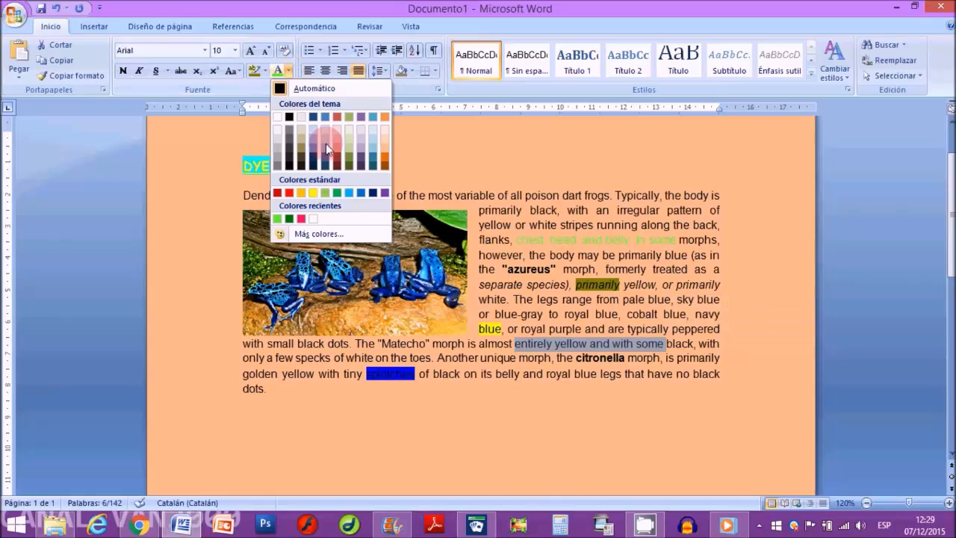
click(353, 232)
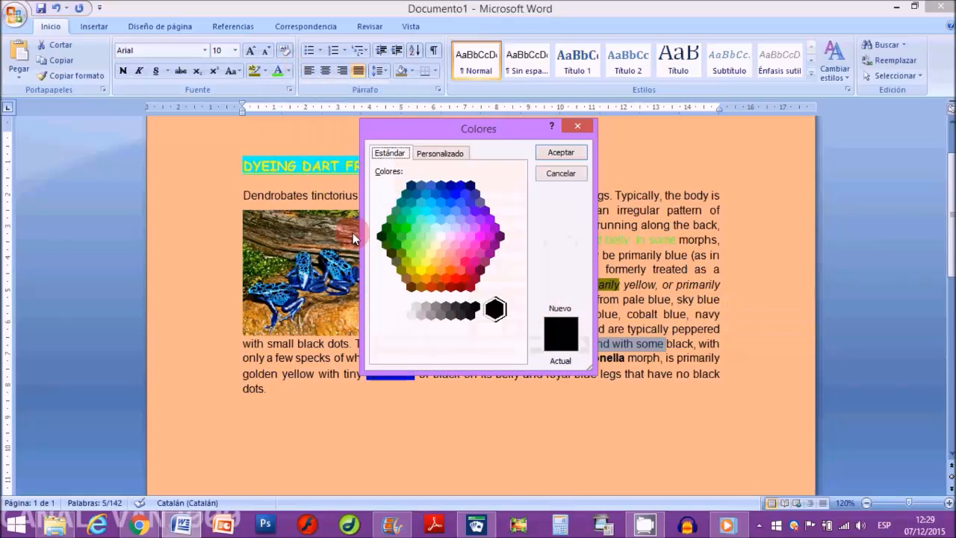
click(443, 152)
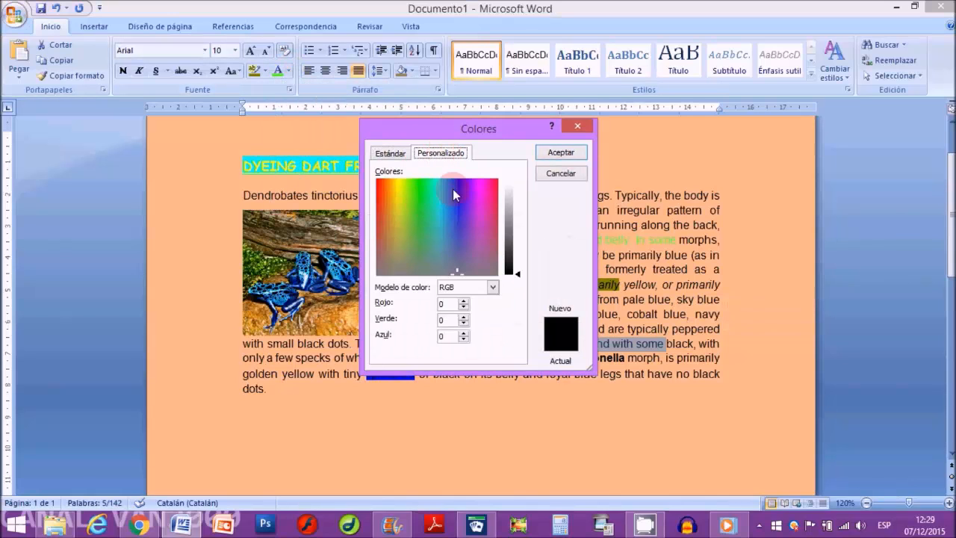
click(473, 188)
click(517, 274)
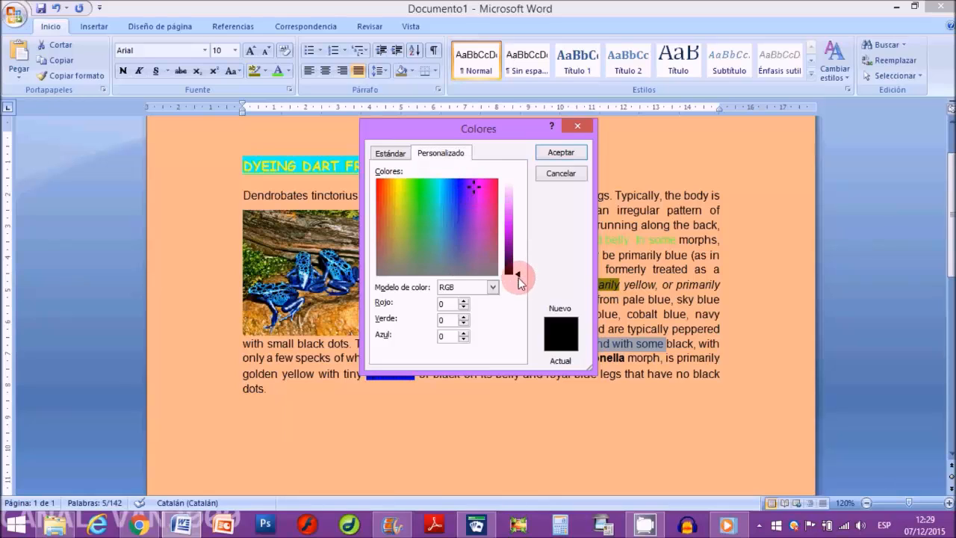
drag(517, 236, 518, 232)
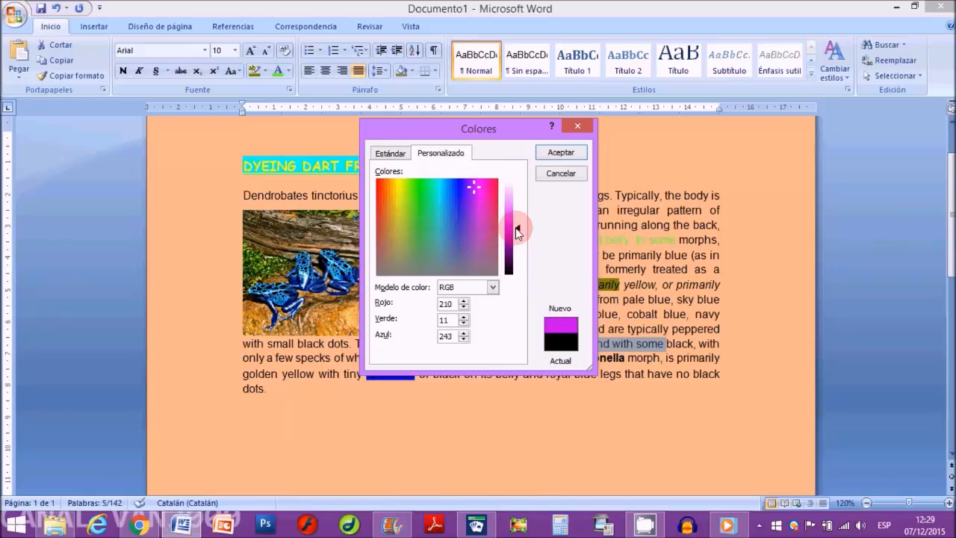
click(561, 153)
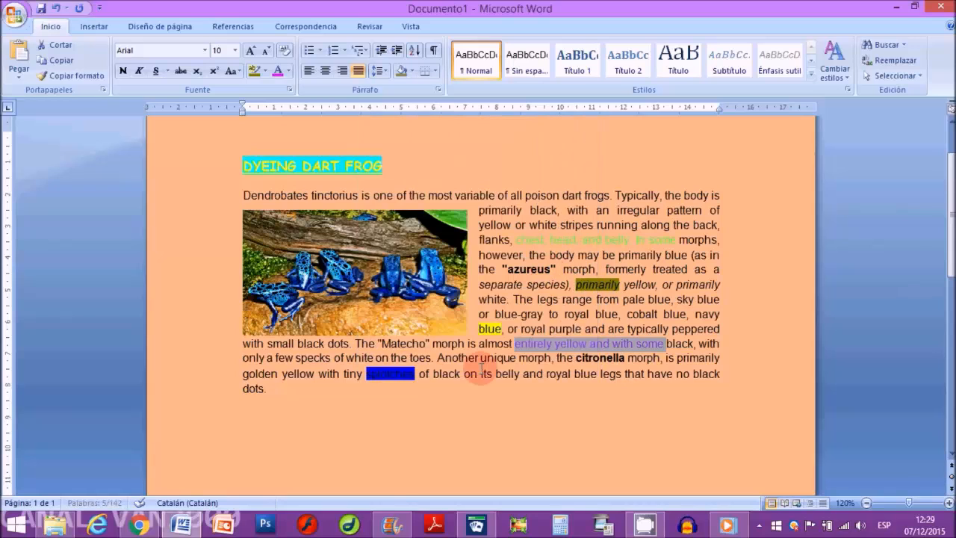
Step: Change the font colour of "only a few specks of white on" to a dark red theme shade
drag(244, 358, 386, 358)
click(288, 71)
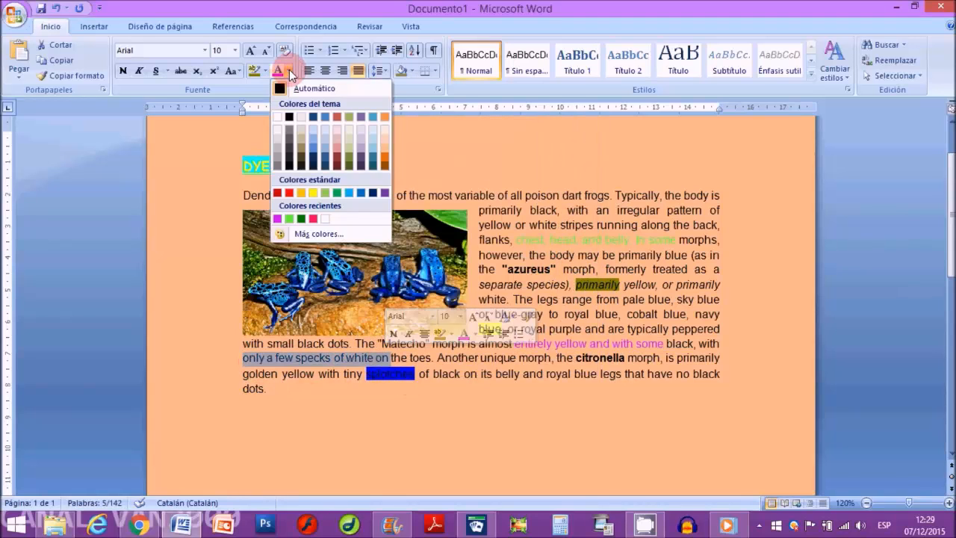
click(335, 155)
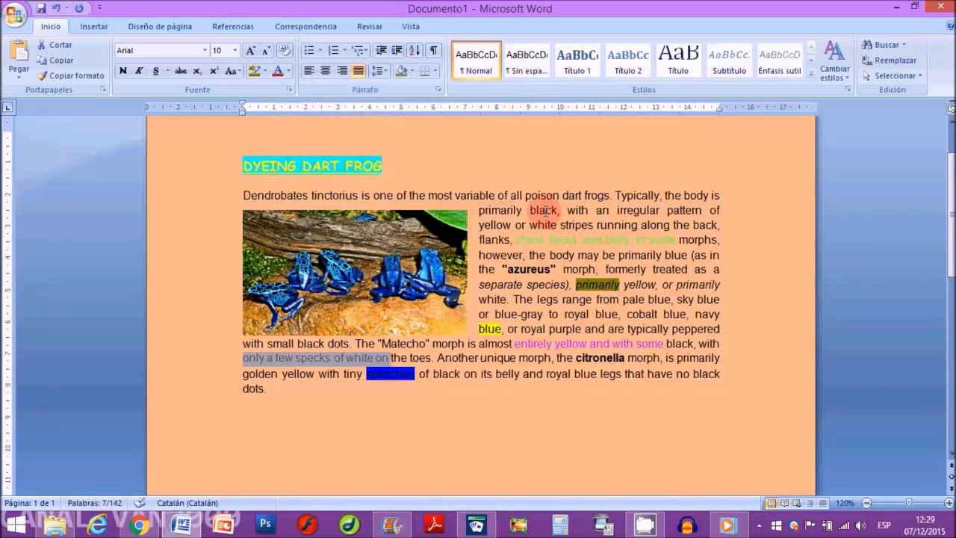
Step: Highlight the words "black, with an irregular" in the first paragraph in bright green and deselect the text
drag(544, 211, 642, 210)
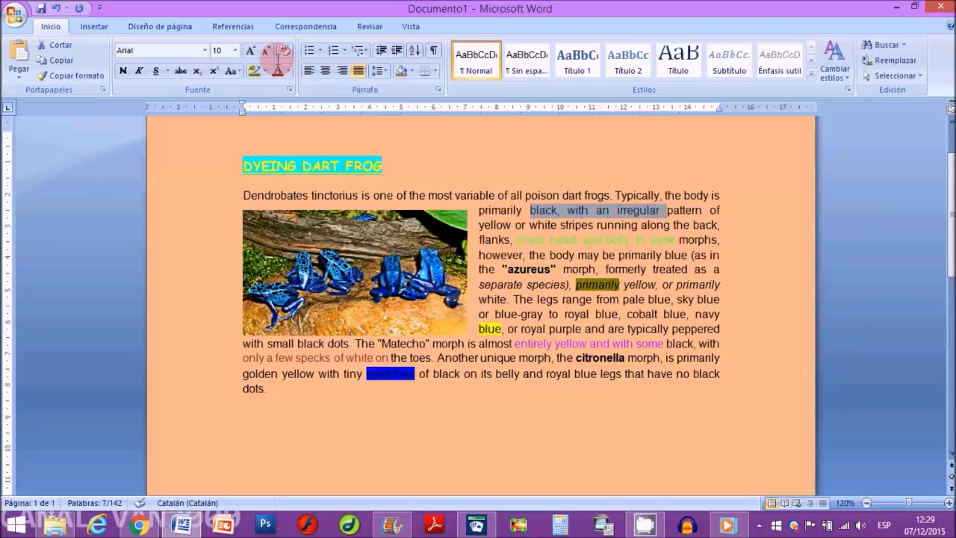
click(265, 71)
click(277, 91)
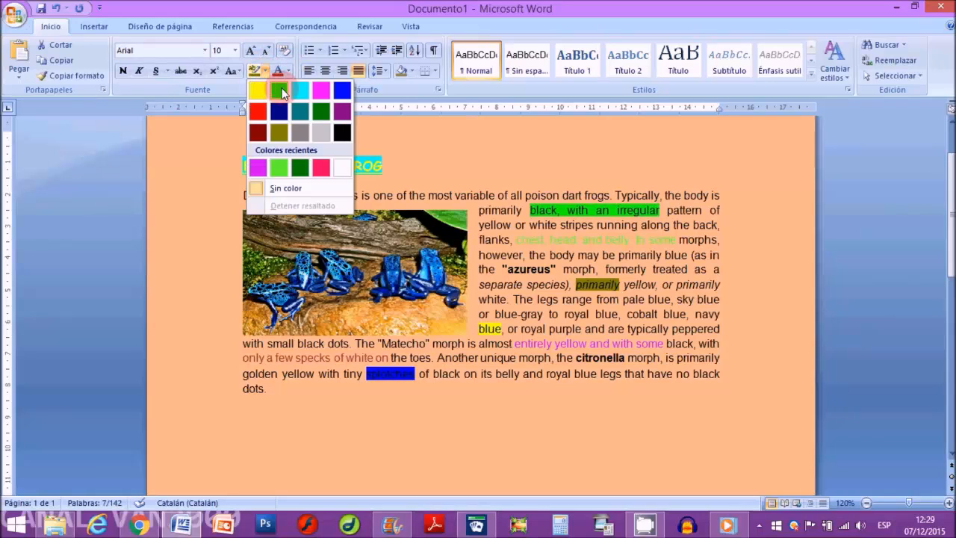
click(479, 395)
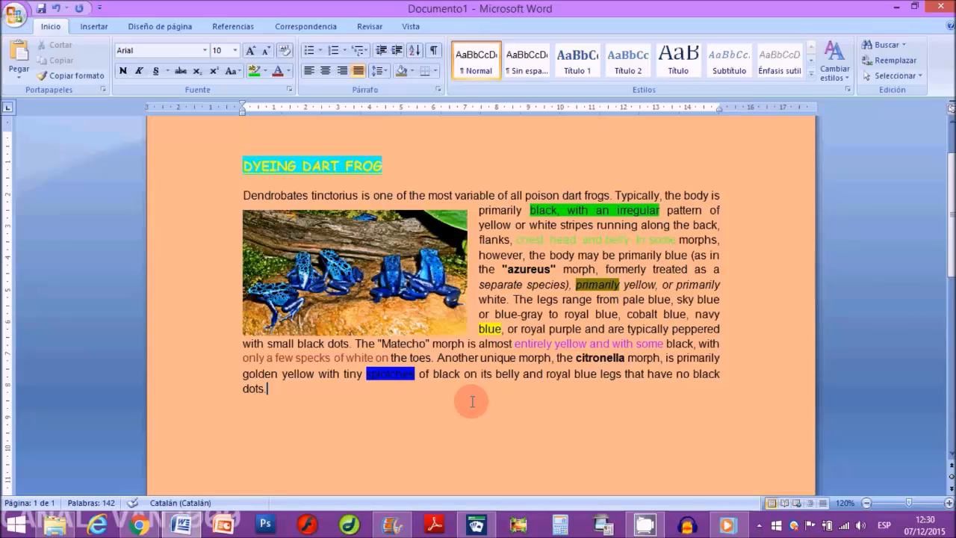
Step: Undo the bright green highlight and the font colour changes made to the body phrases and the title
key(ctrl+z)
key(ctrl+z)
key(ctrl+z)
key(ctrl+z)
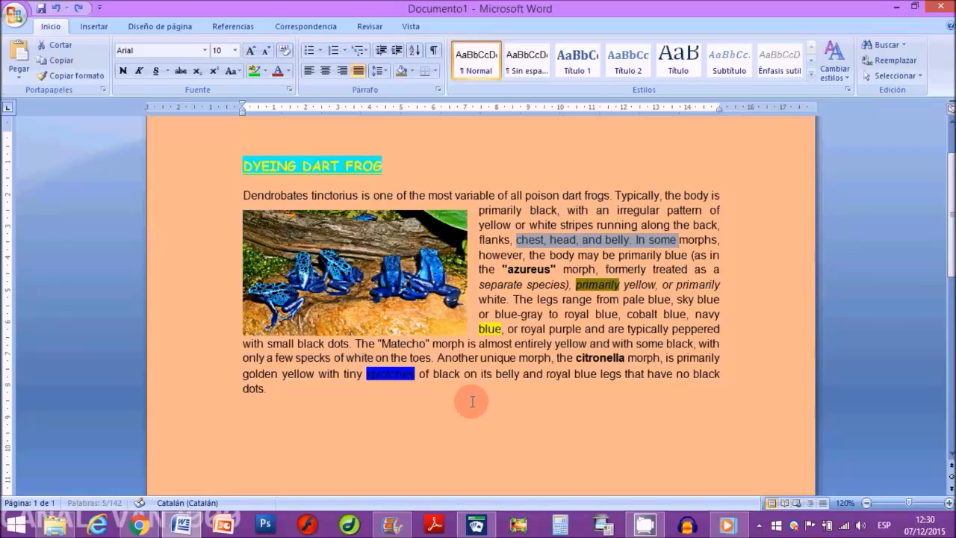
key(ctrl+z)
key(ctrl+z)
key(ctrl+z)
key(ctrl+z)
key(ctrl+z)
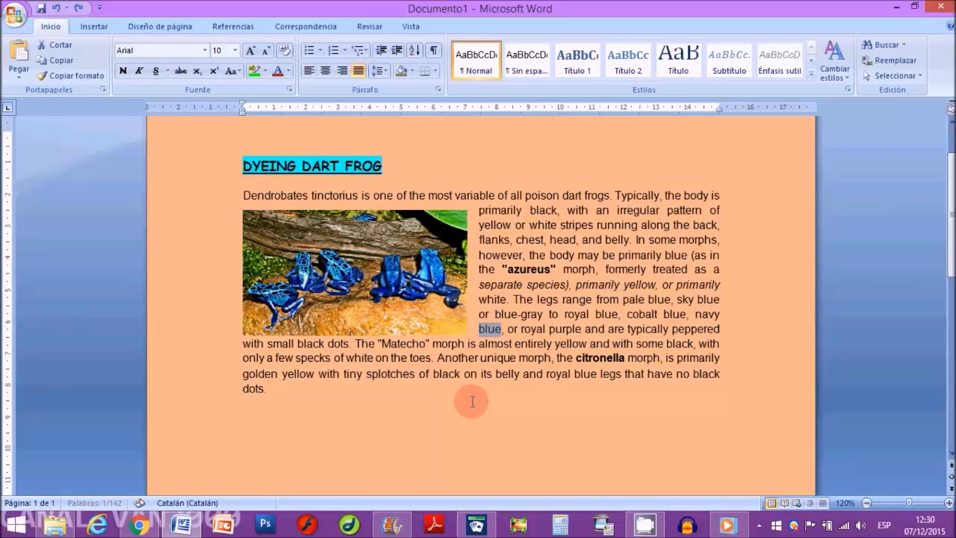
Step: Undo the highlights on the individual body words, the title's turquoise highlight and its font size increase
key(ctrl+z)
key(ctrl+z)
key(ctrl+z)
key(ctrl+z)
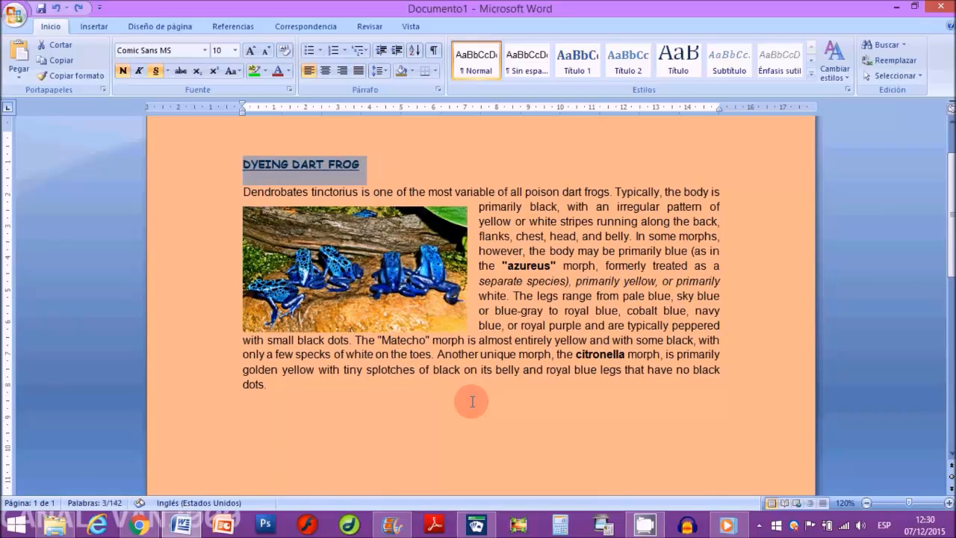